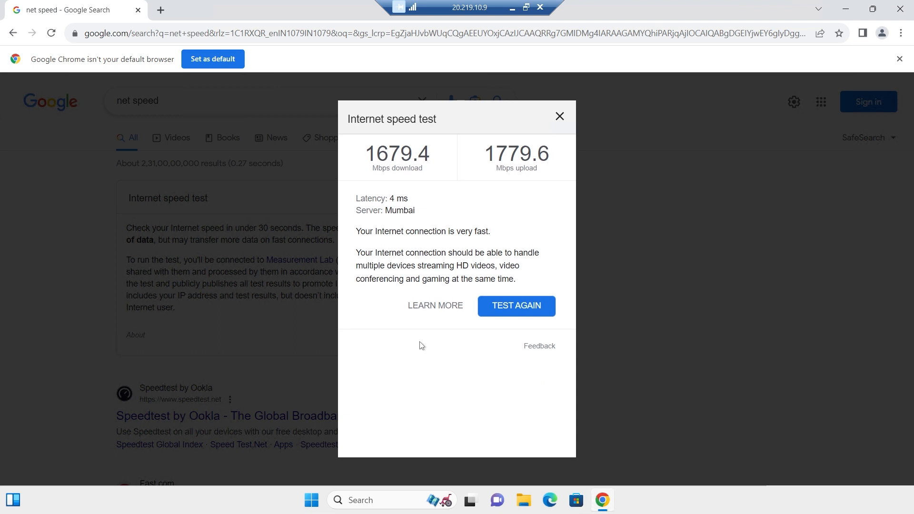
- Close the internet speed test result and the browser window of the remote desktop session
click(560, 116)
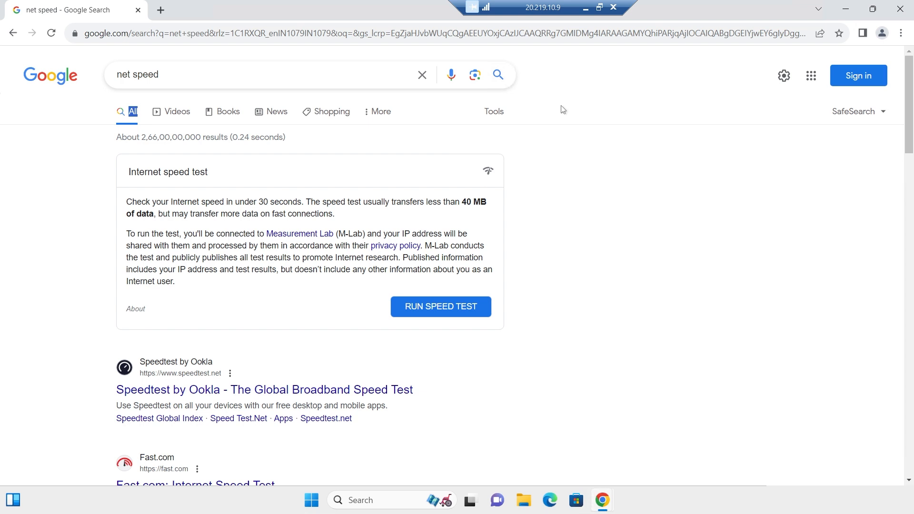
click(900, 8)
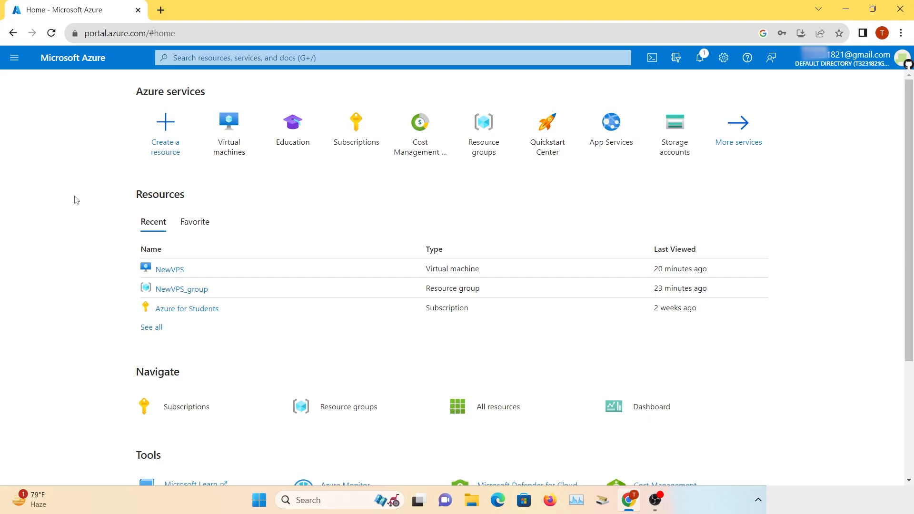
- Check the available student credits and their expiry in the Education overview, comparing two accounts, and return to the portal home
mouse_move(237, 157)
click(295, 138)
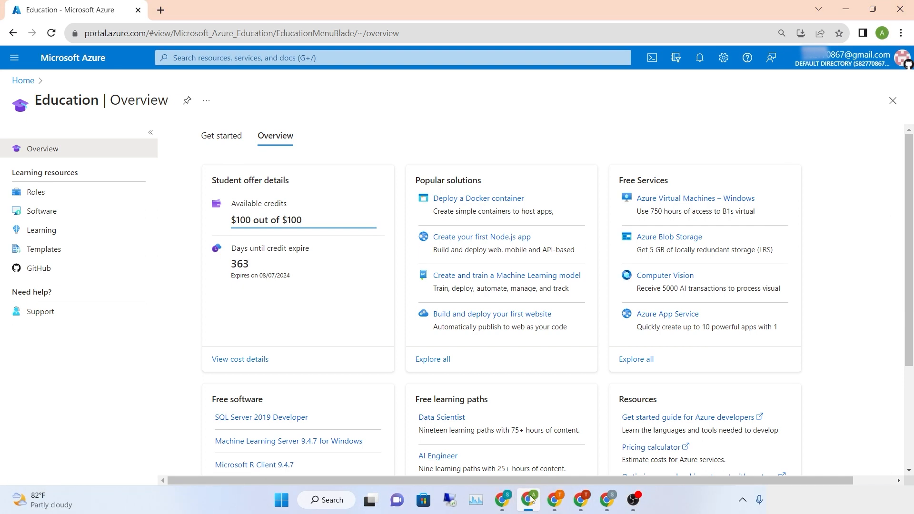
click(581, 499)
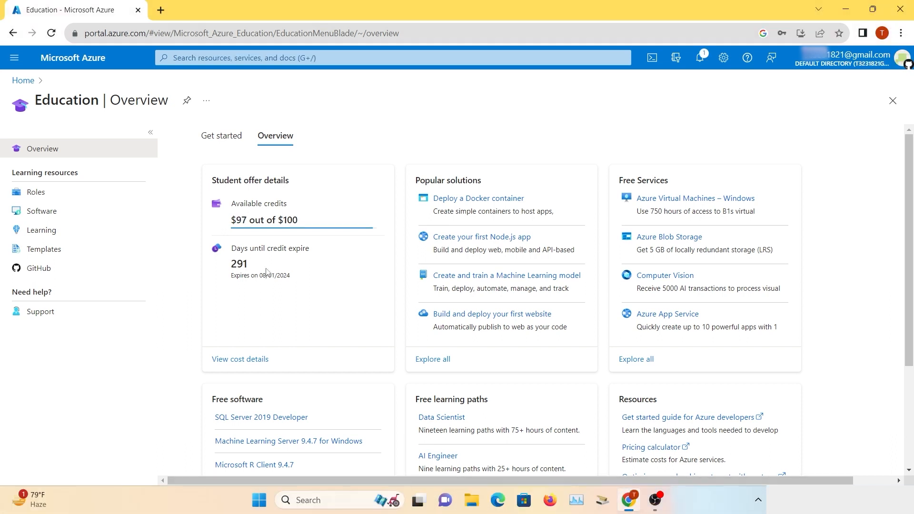
click(25, 81)
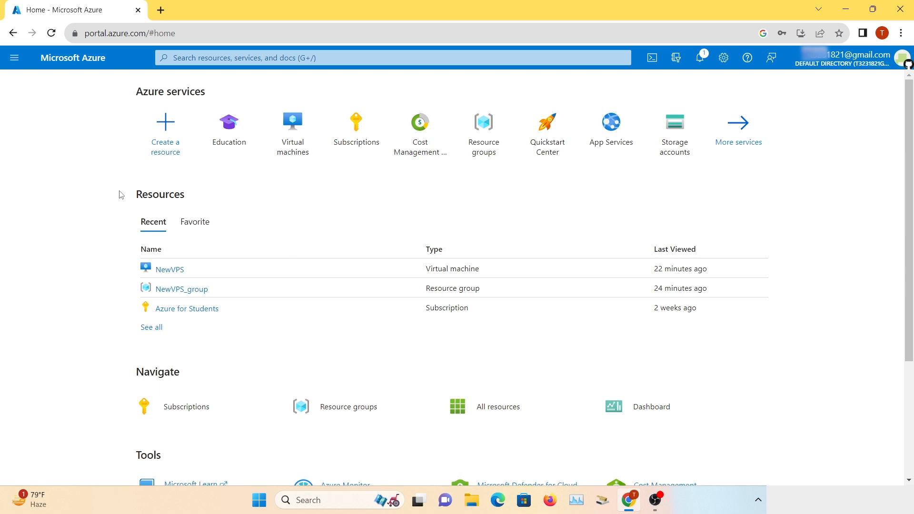
- View the list of existing virtual machines and the Education overview, returning to the portal home
click(295, 145)
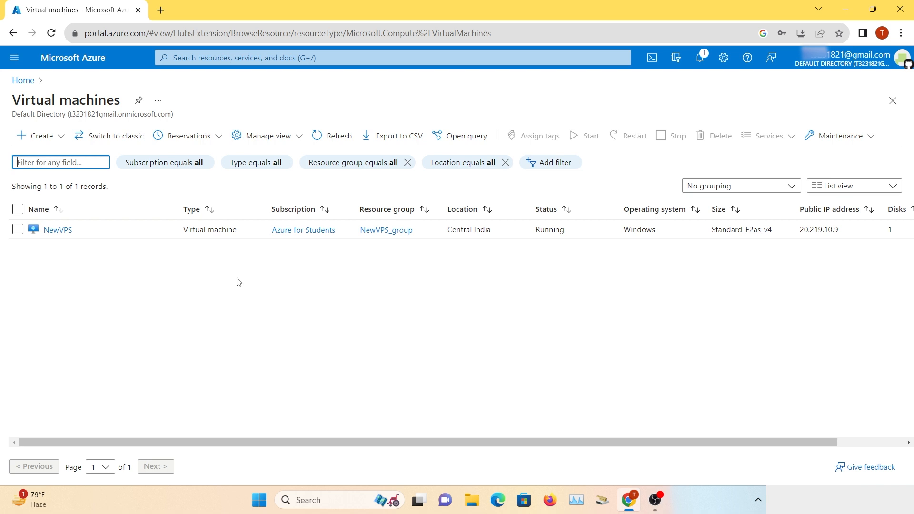
click(23, 80)
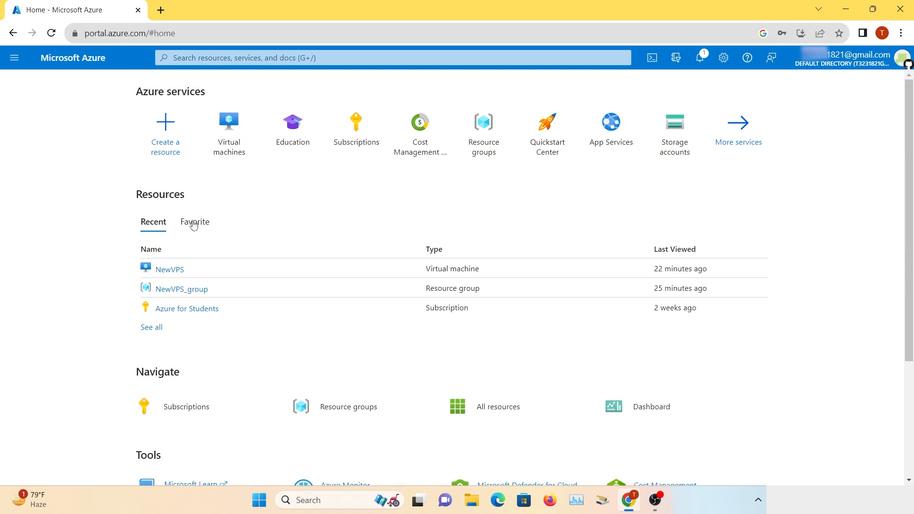
click(298, 141)
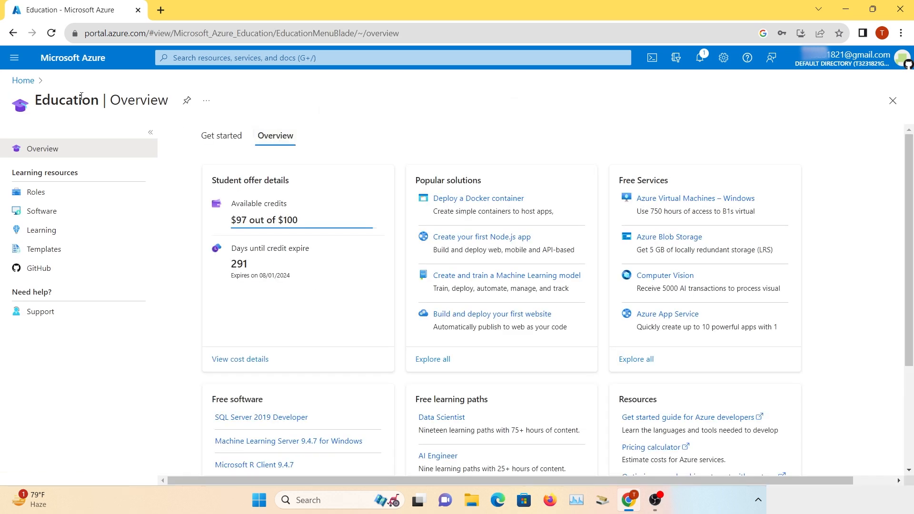
click(24, 80)
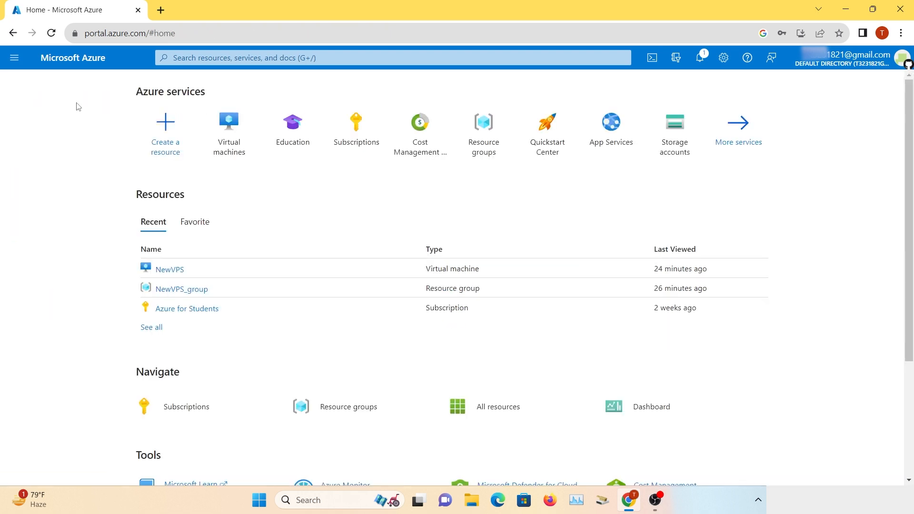
- Start creating a new Azure virtual machine and name it NewRDP
click(216, 137)
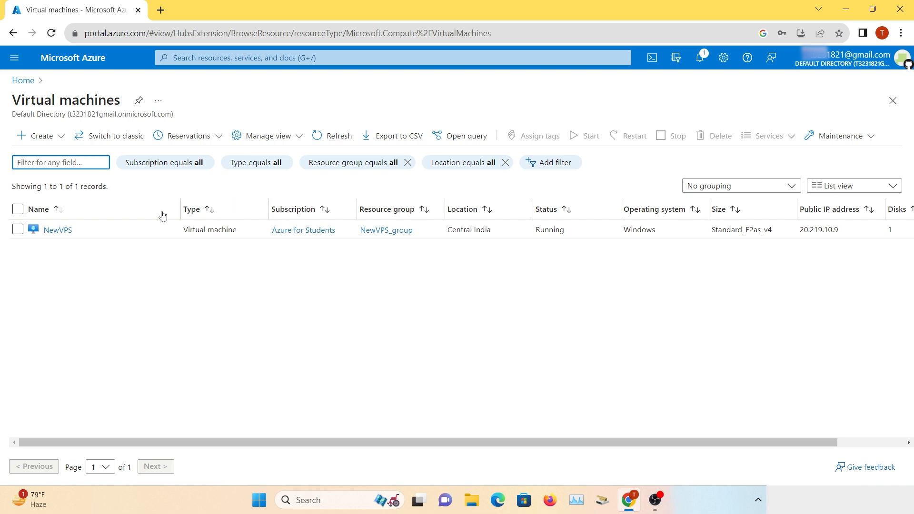
click(48, 142)
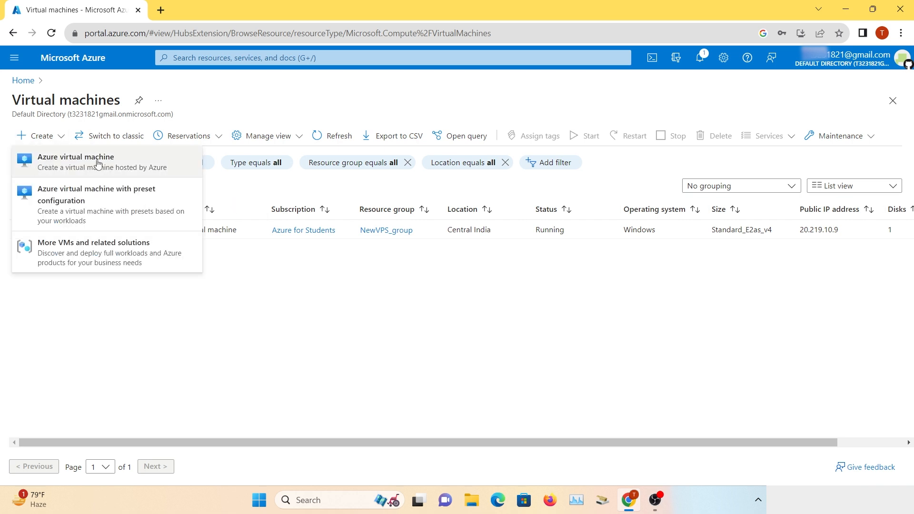
click(88, 167)
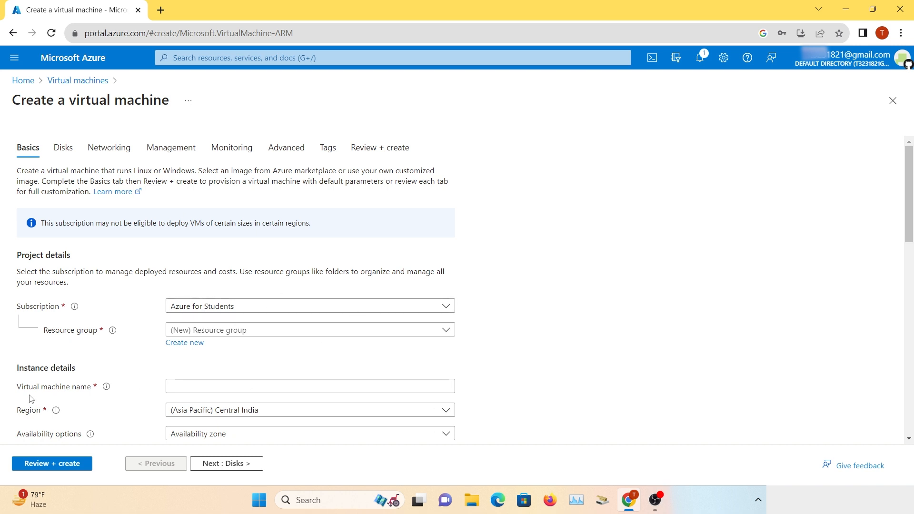
click(189, 385)
text(NewRDP)
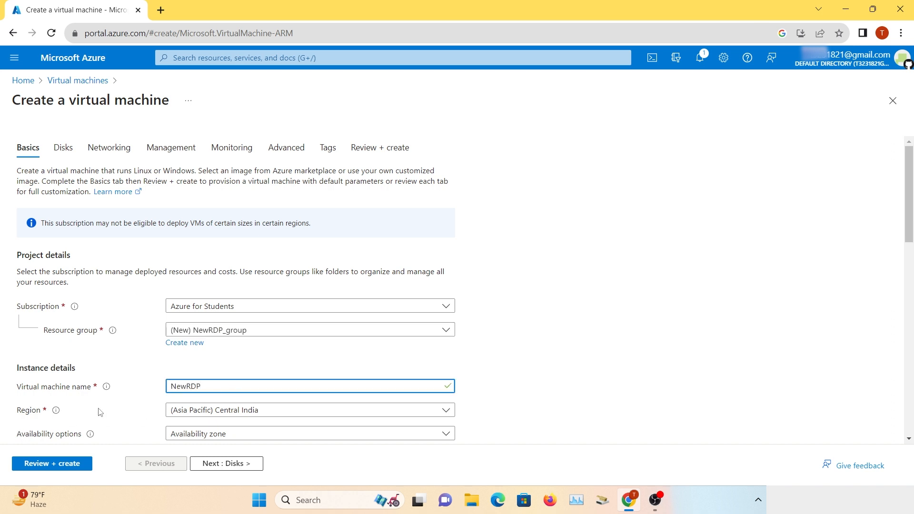
- Look through the available regions and select (Asia Pacific) Central India for the virtual machine
click(267, 410)
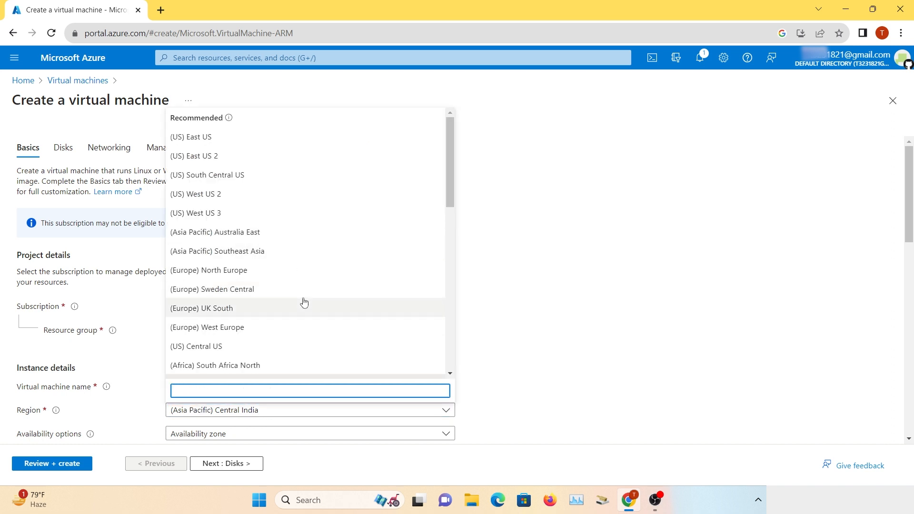
scroll(302, 302, down, 1)
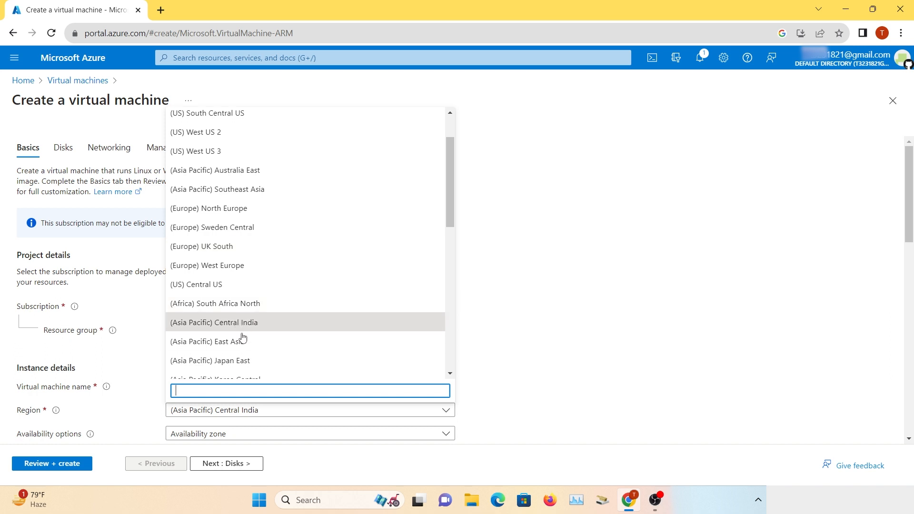
scroll(242, 352, down, 2)
scroll(242, 352, down, 5)
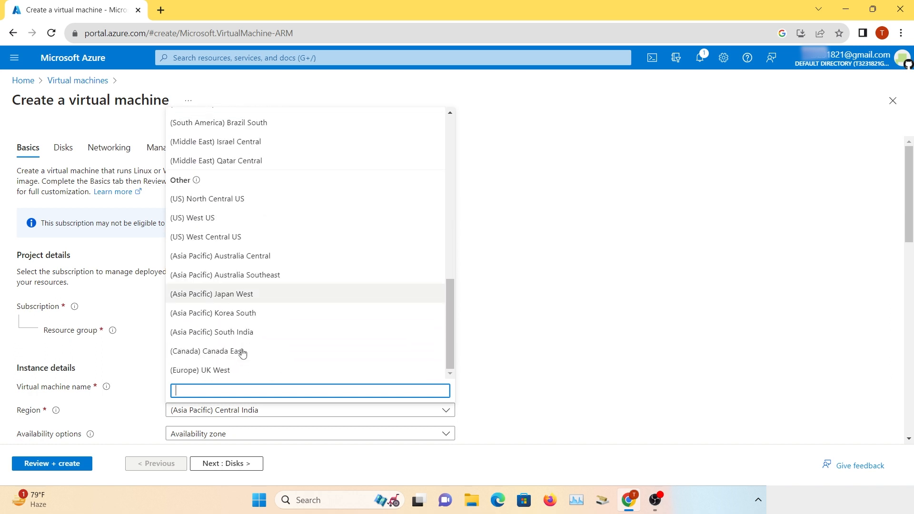
scroll(267, 281, up, 5)
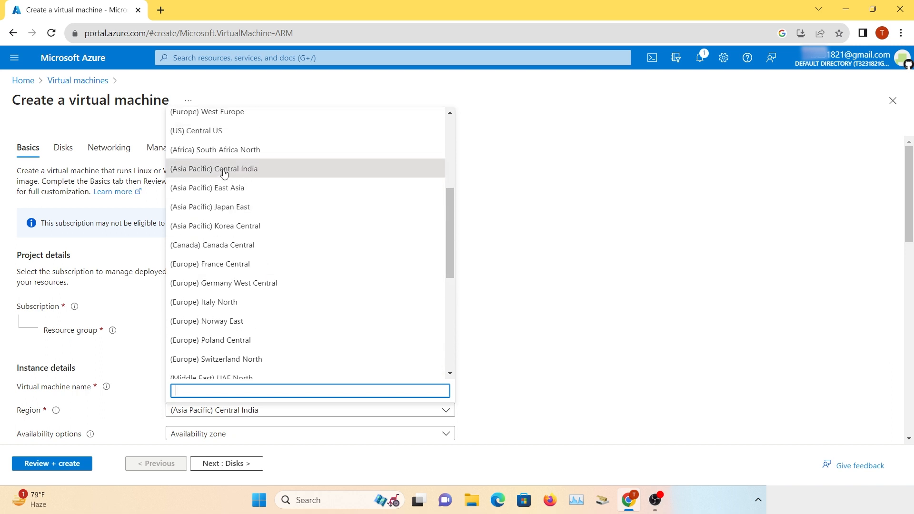
click(225, 173)
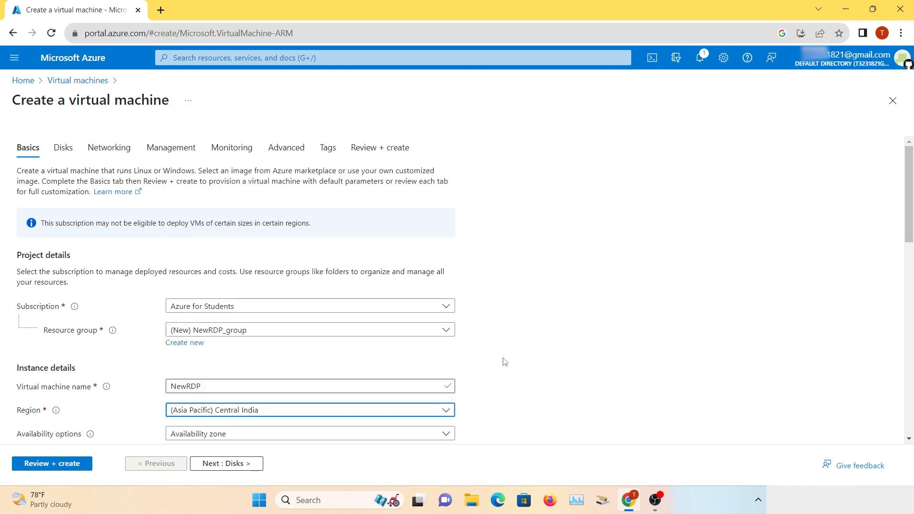
- Set the availability options to No infrastructure redundancy required and keep Trusted launch virtual machines as the security type
scroll(505, 362, down, 6)
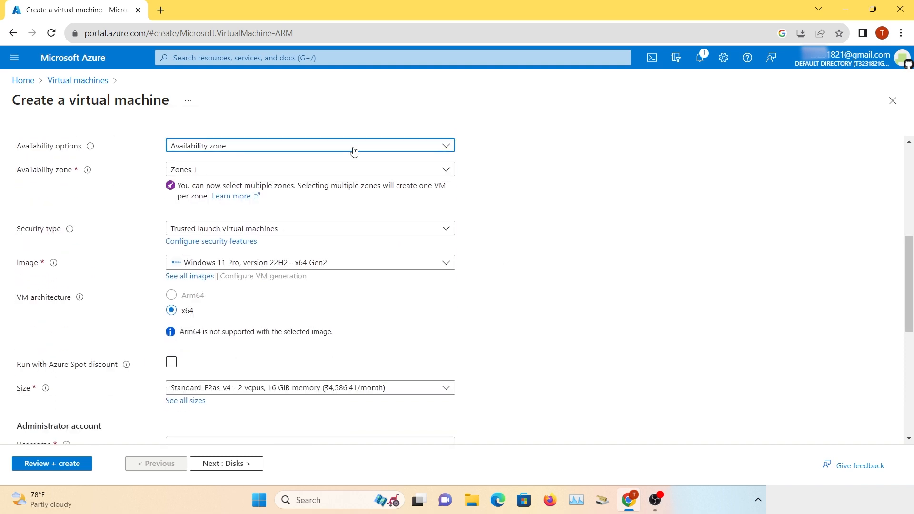
click(353, 146)
click(242, 168)
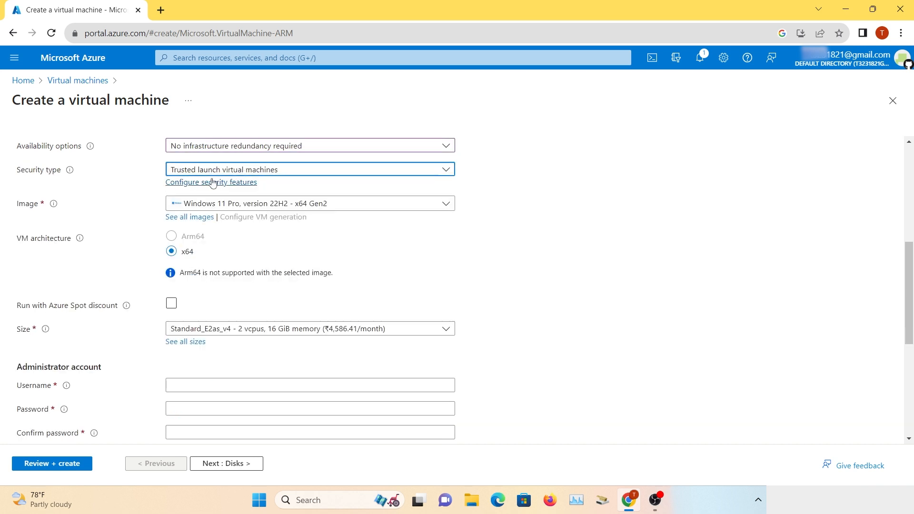
click(254, 173)
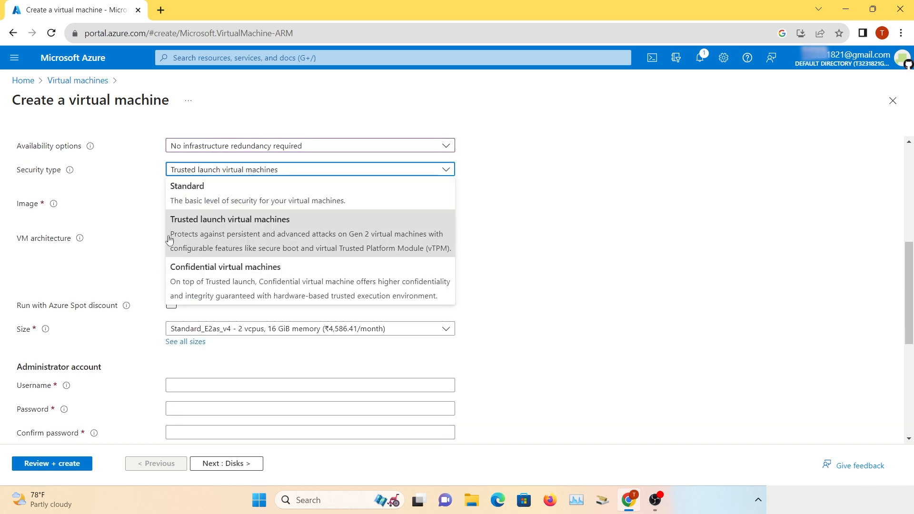
click(99, 207)
- Look through the suggested operating system images and open the full marketplace list of images
click(271, 207)
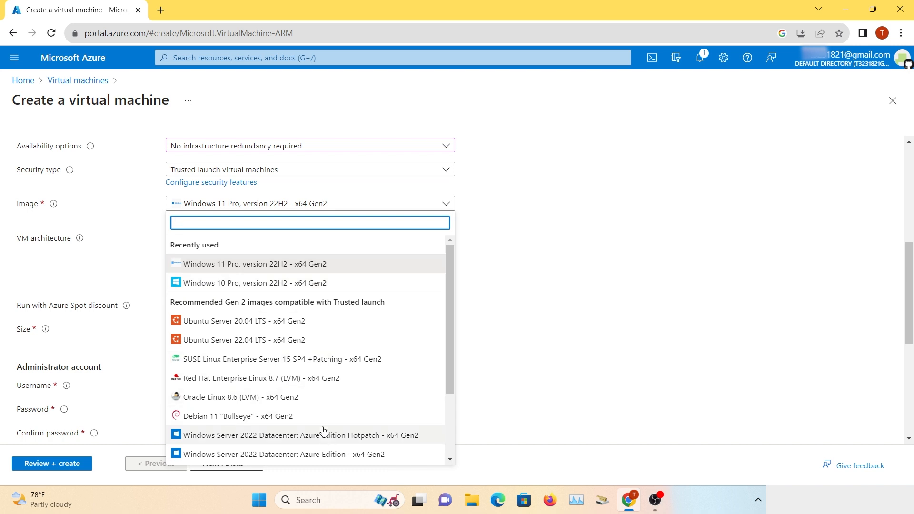
scroll(327, 444, down, 1)
scroll(327, 444, down, 1)
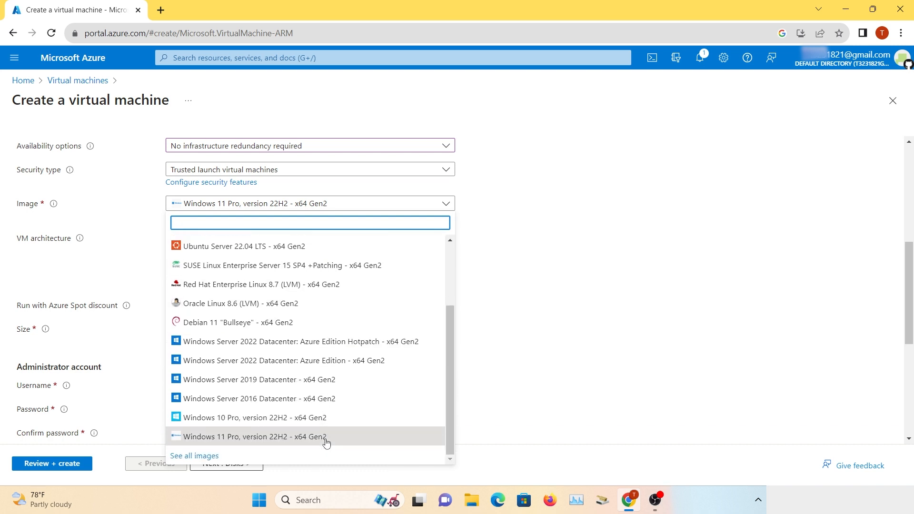
click(198, 457)
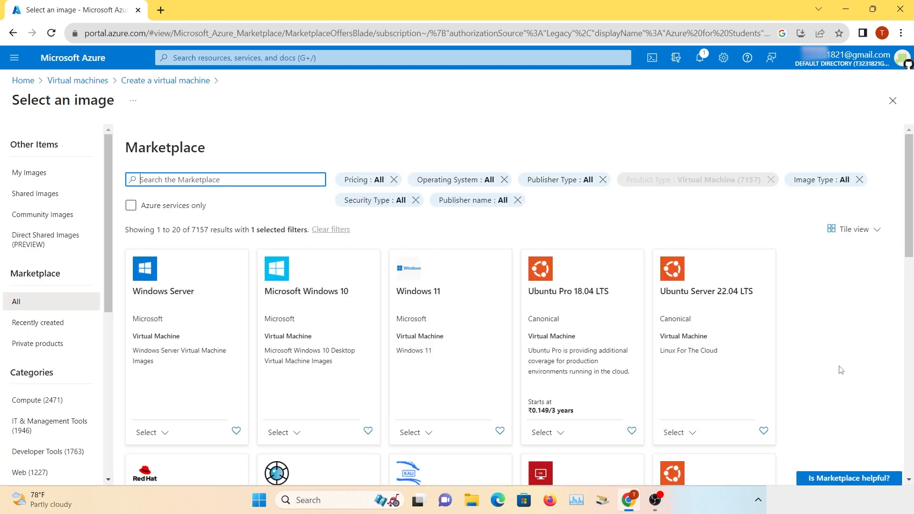
- Browse the first two pages of virtual machine images in the marketplace
scroll(841, 370, down, 5)
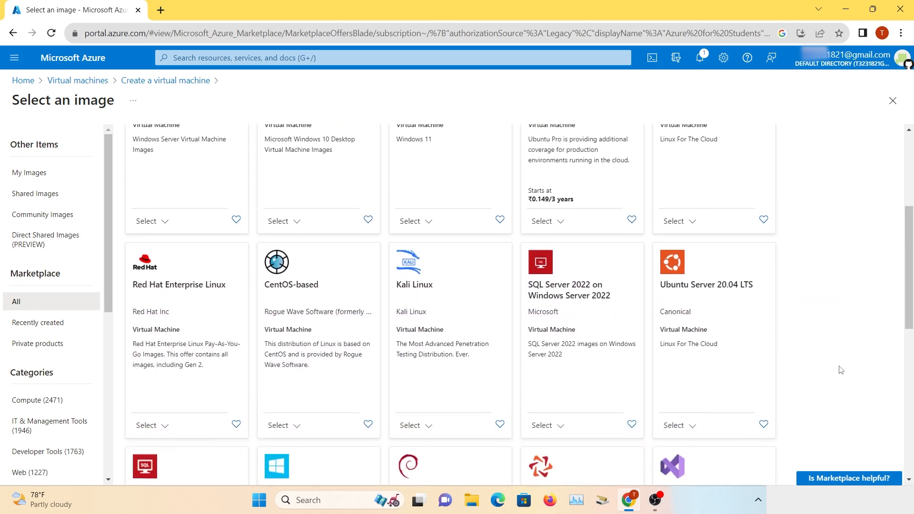
scroll(841, 370, down, 9)
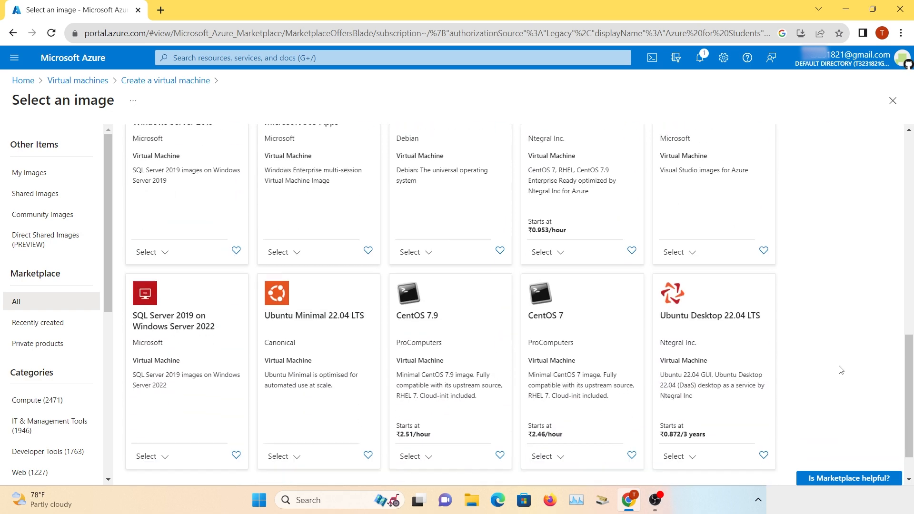
scroll(841, 370, down, 1)
click(298, 464)
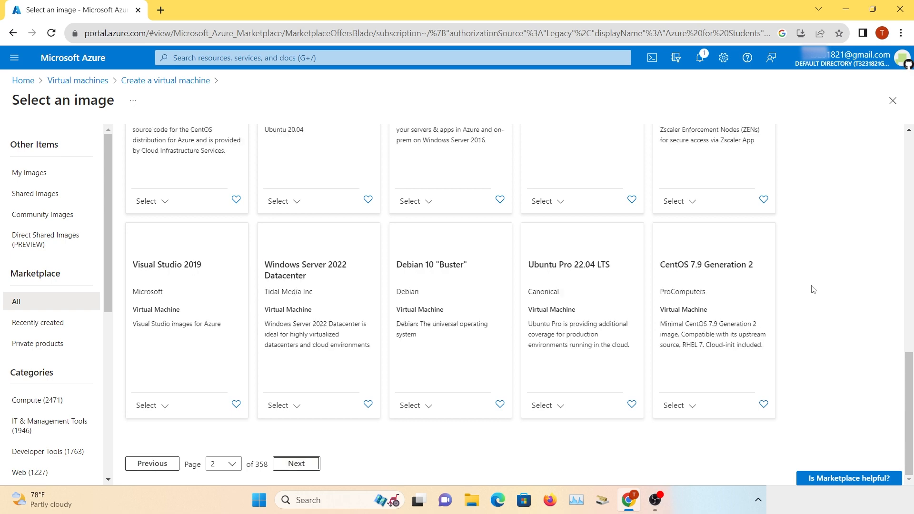
scroll(813, 288, up, 8)
scroll(814, 290, down, 3)
scroll(814, 290, down, 5)
scroll(814, 290, up, 8)
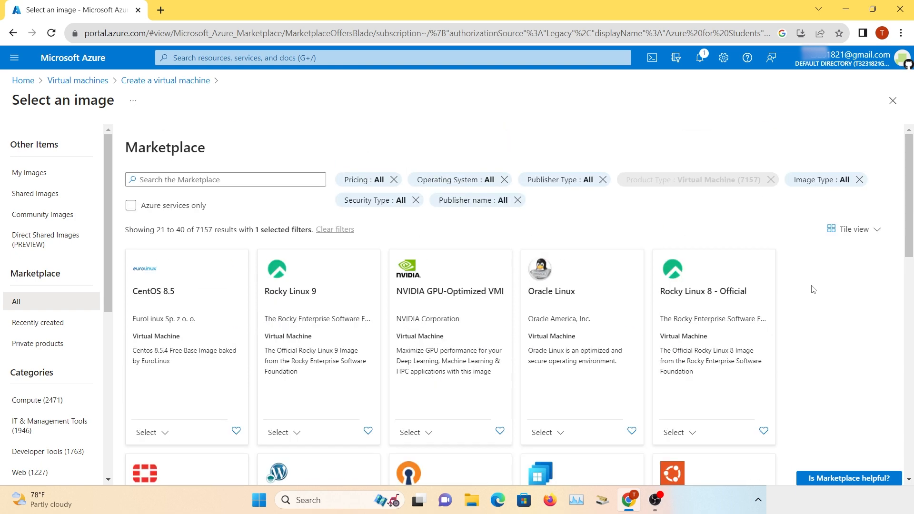
scroll(814, 289, down, 4)
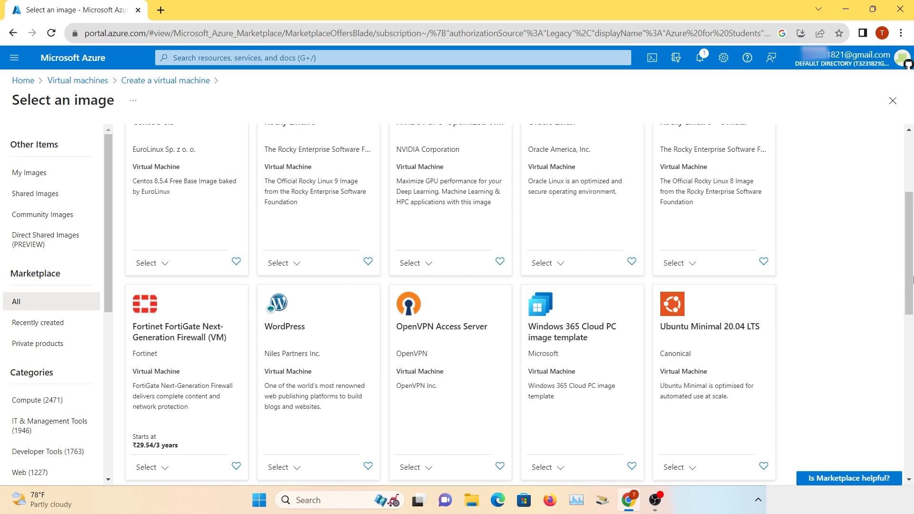
scroll(860, 371, down, 6)
scroll(859, 372, down, 3)
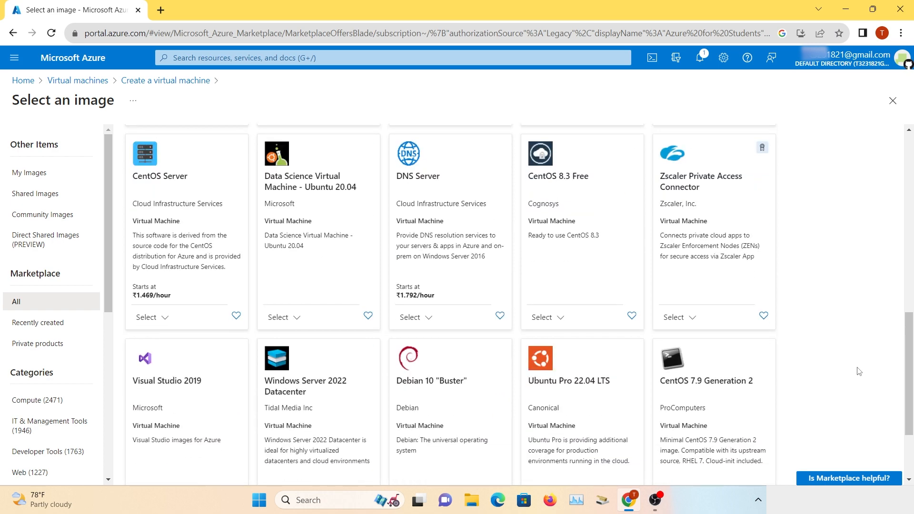
scroll(860, 372, down, 2)
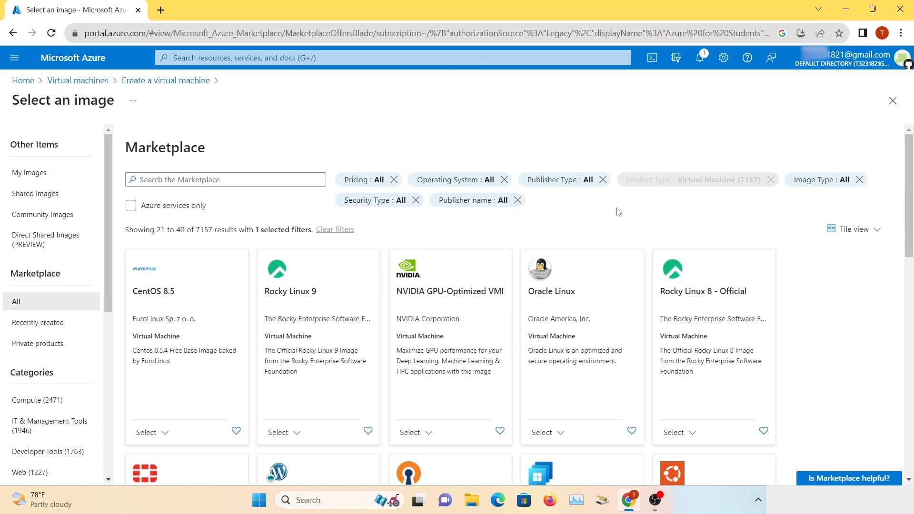
scroll(618, 211, down, 10)
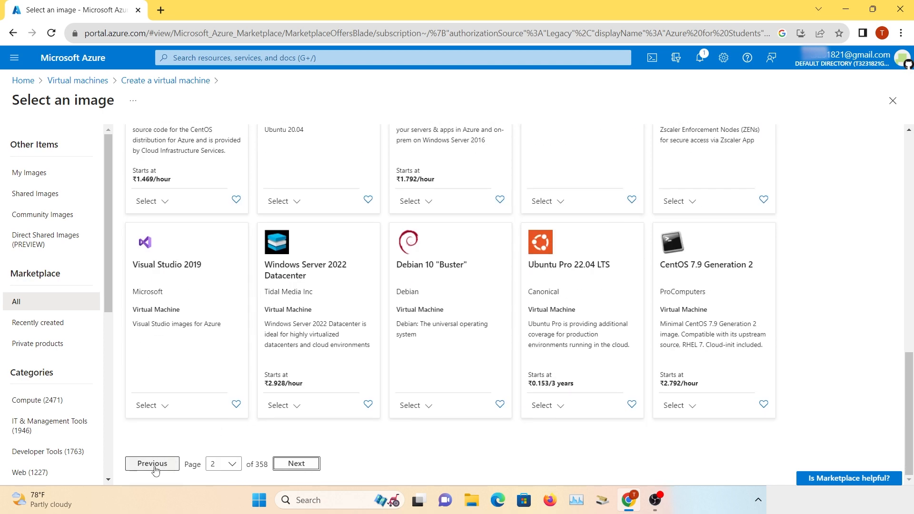
- Return to the first marketplace page and look at the versions offered for Windows 11 and Microsoft Windows 10
click(224, 464)
click(215, 124)
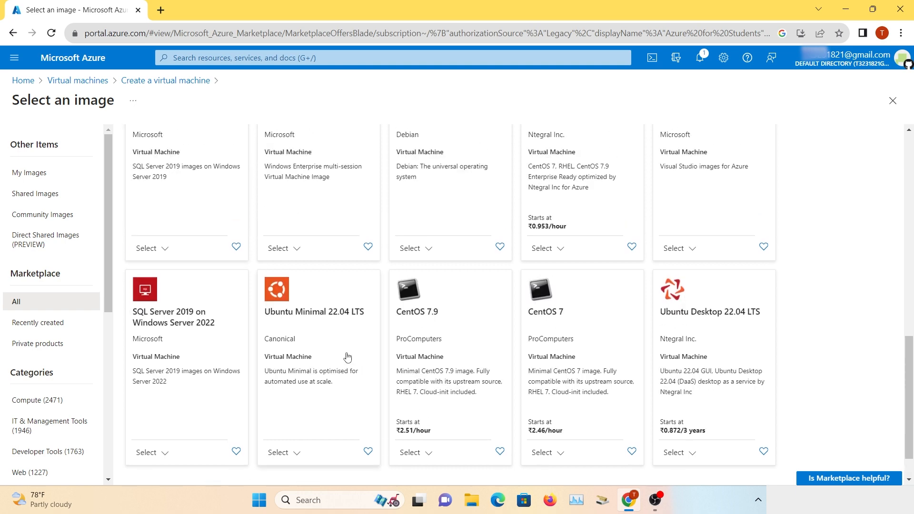
scroll(347, 358, up, 10)
click(431, 434)
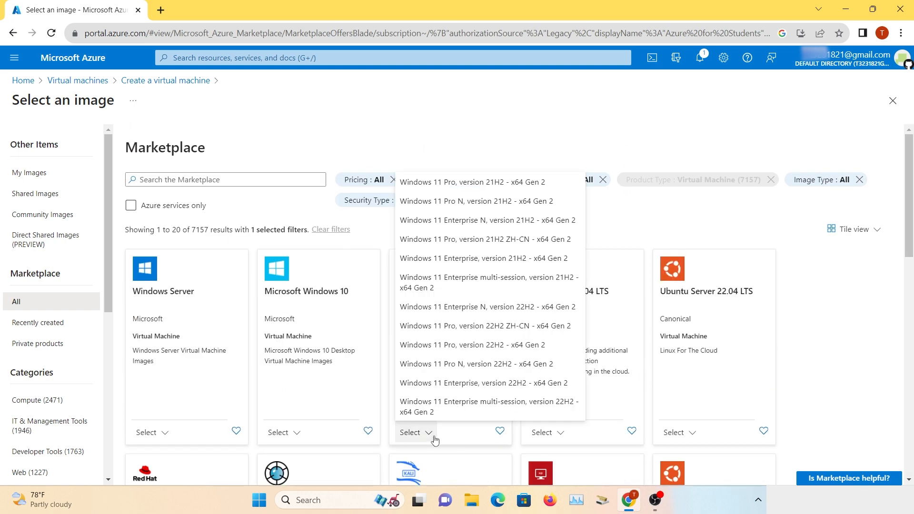
click(297, 431)
click(296, 433)
click(481, 141)
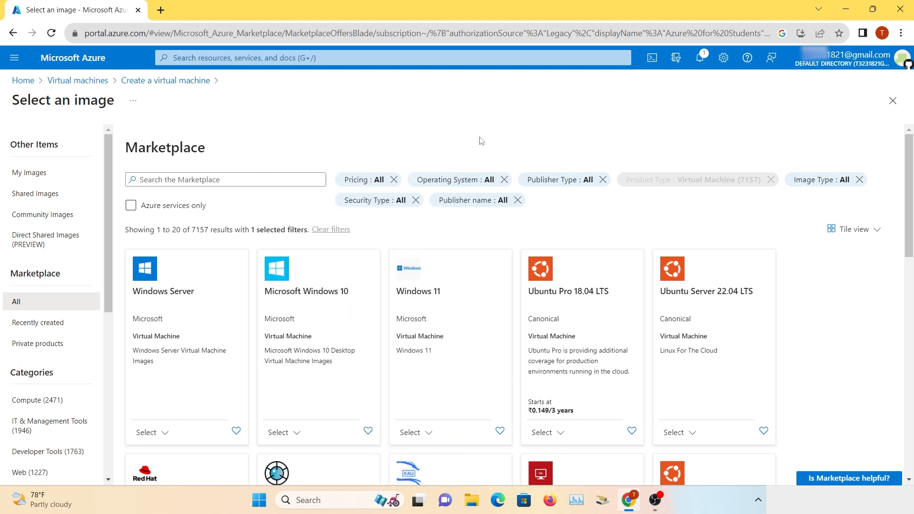
- Choose Windows 11 Pro, version 22H2 - x64 Gen 2 as the virtual machine's image from the Windows 11 offer
click(425, 434)
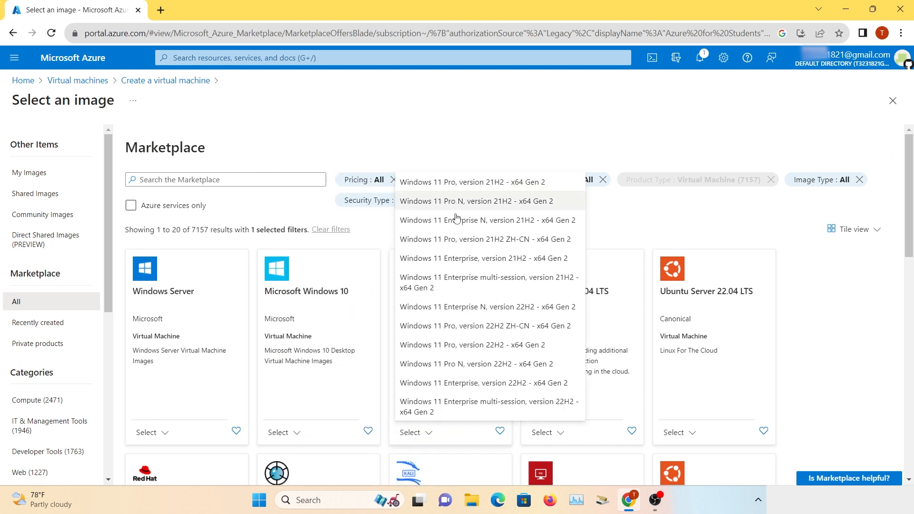
click(475, 351)
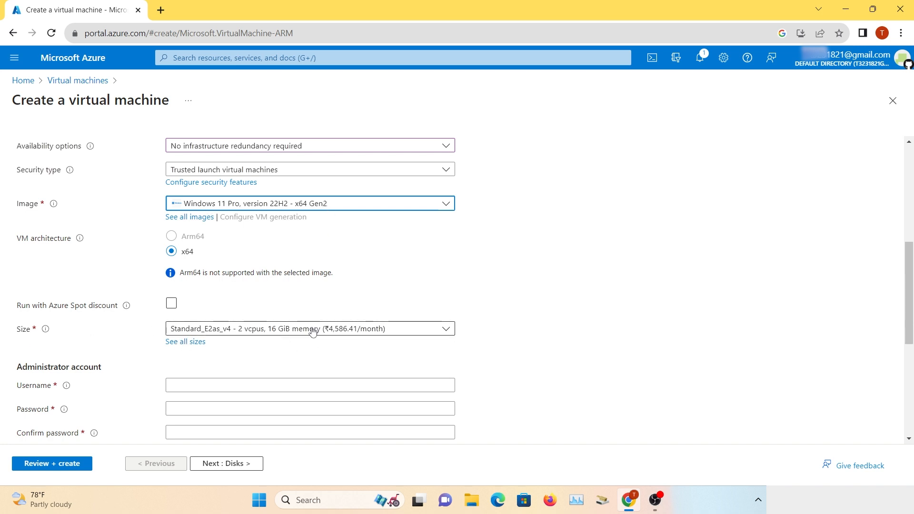
- Sort all available VM sizes by monthly cost and select E2as_v4 from the E-Series v4 group
click(414, 334)
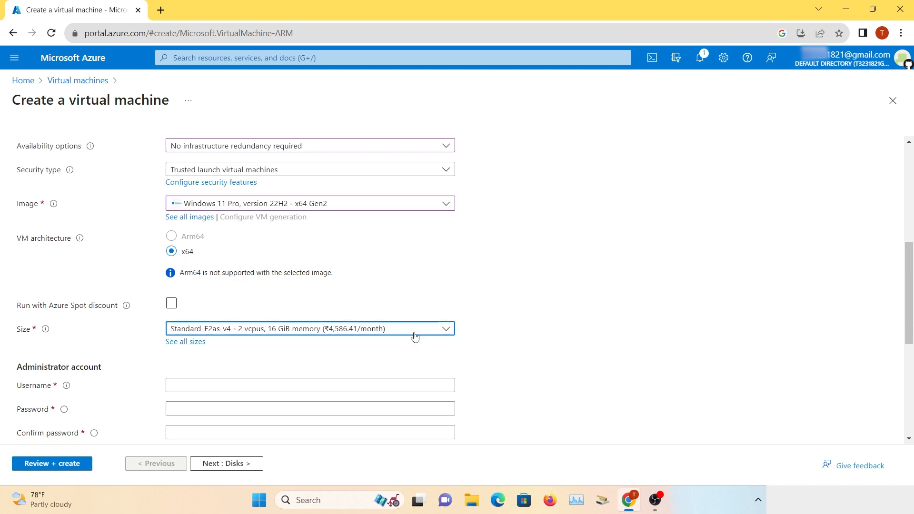
click(181, 313)
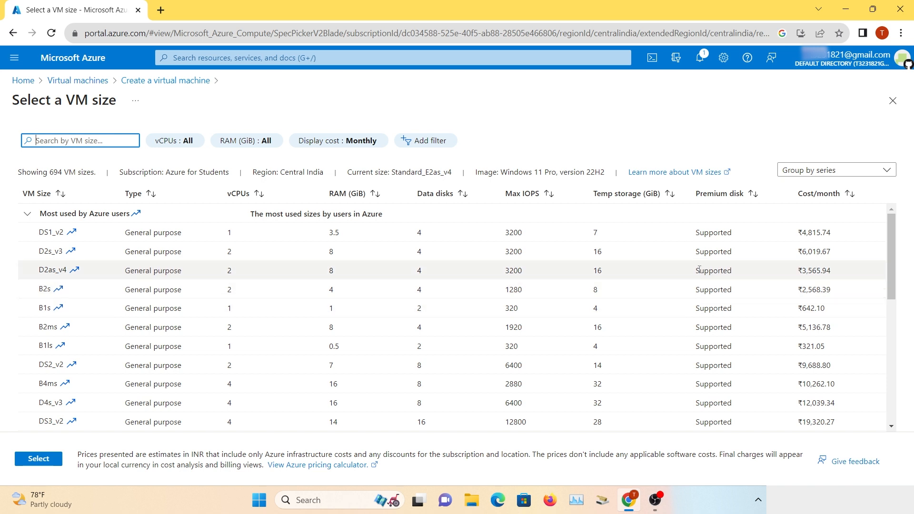
click(847, 198)
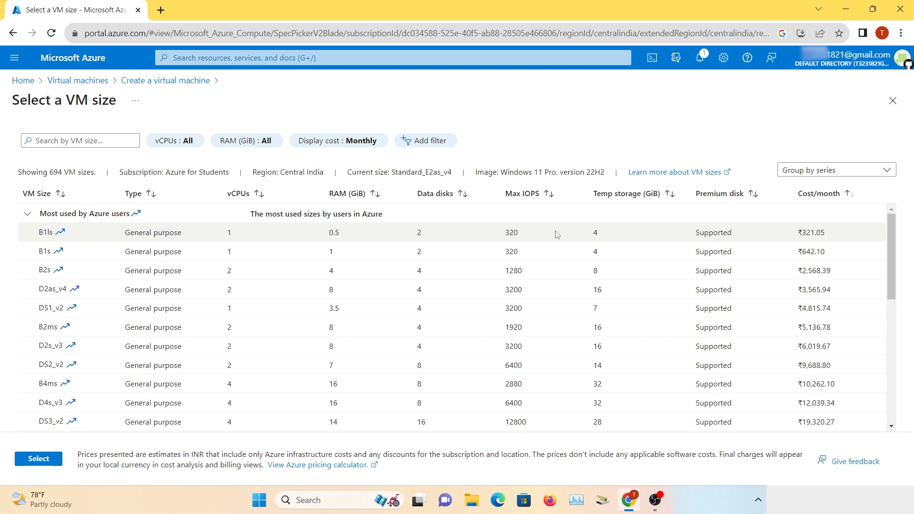
scroll(826, 363, down, 2)
scroll(826, 363, down, 2)
scroll(794, 213, up, 5)
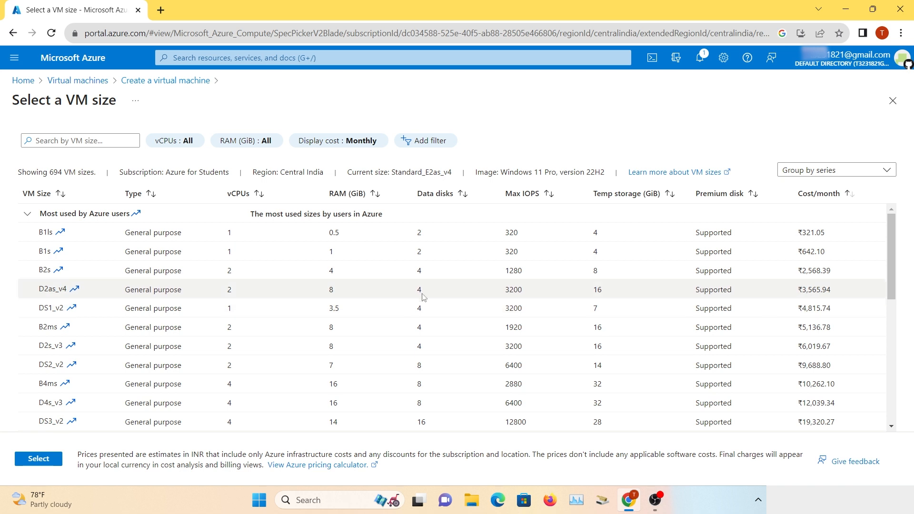
scroll(543, 298, down, 4)
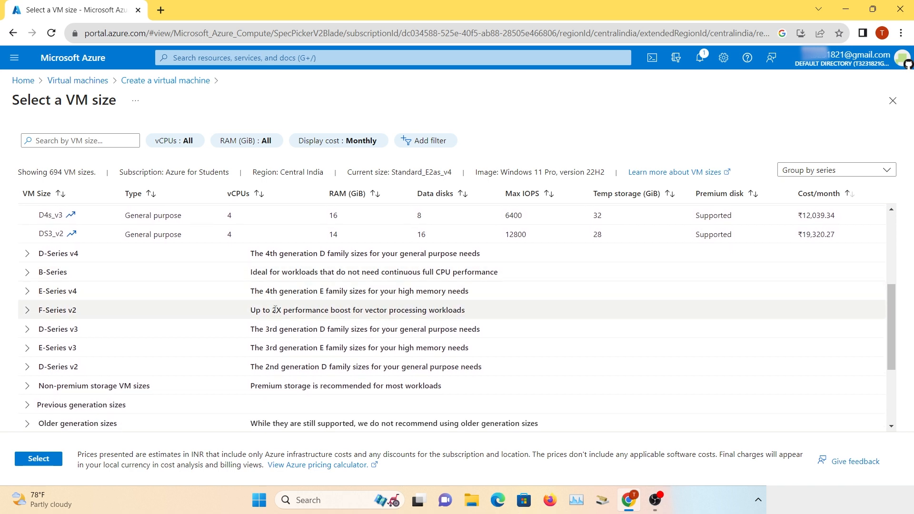
click(28, 296)
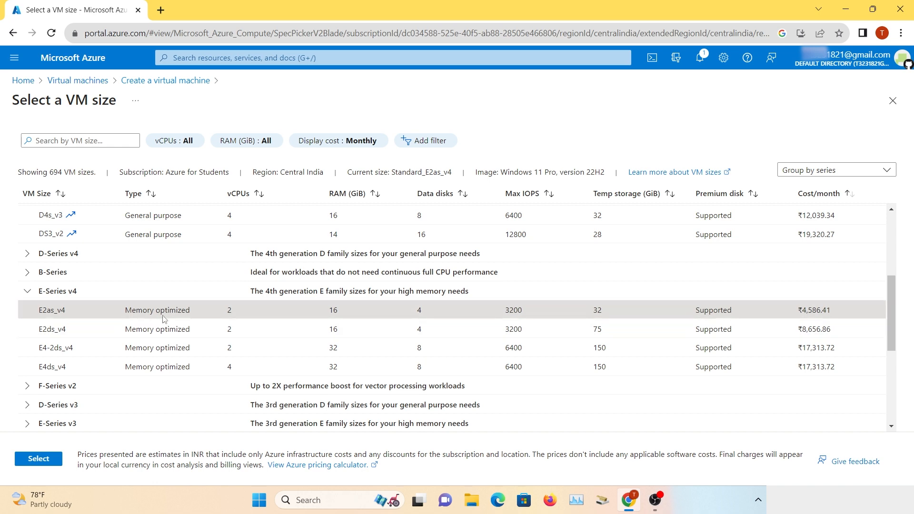
click(38, 458)
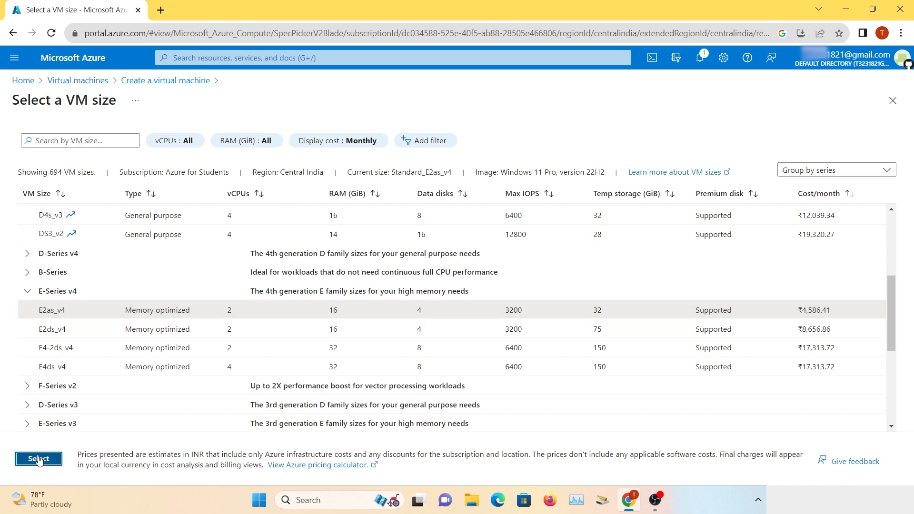
- Set the administrator account's username to NewRDP, then enter and confirm the account password
scroll(594, 378, down, 3)
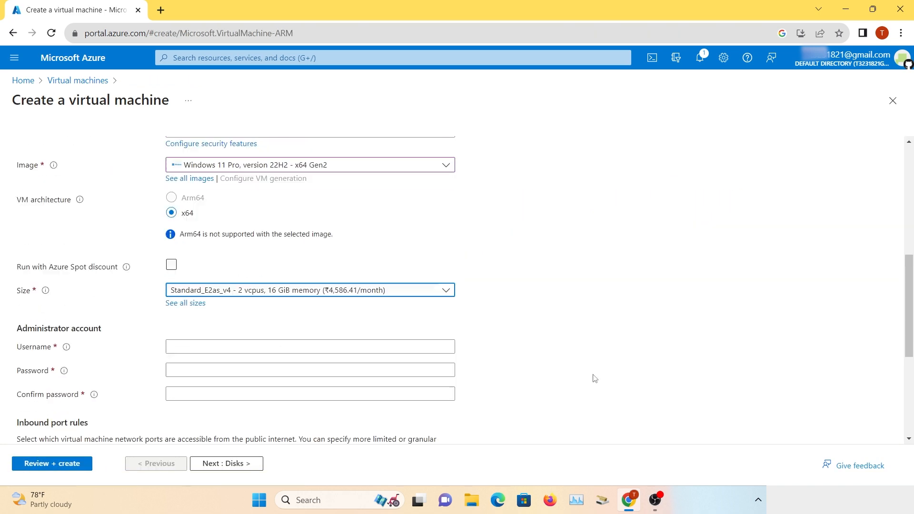
scroll(595, 378, down, 2)
click(196, 182)
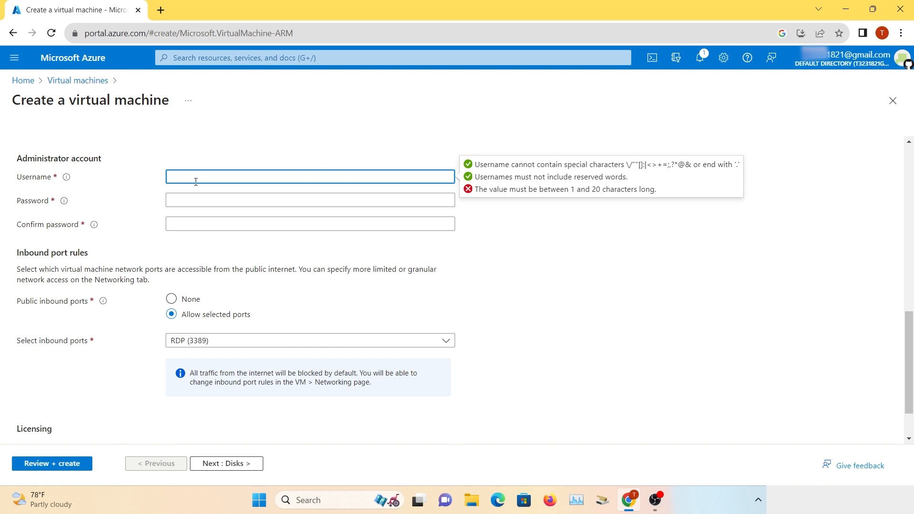
text(NewRDP)
click(193, 197)
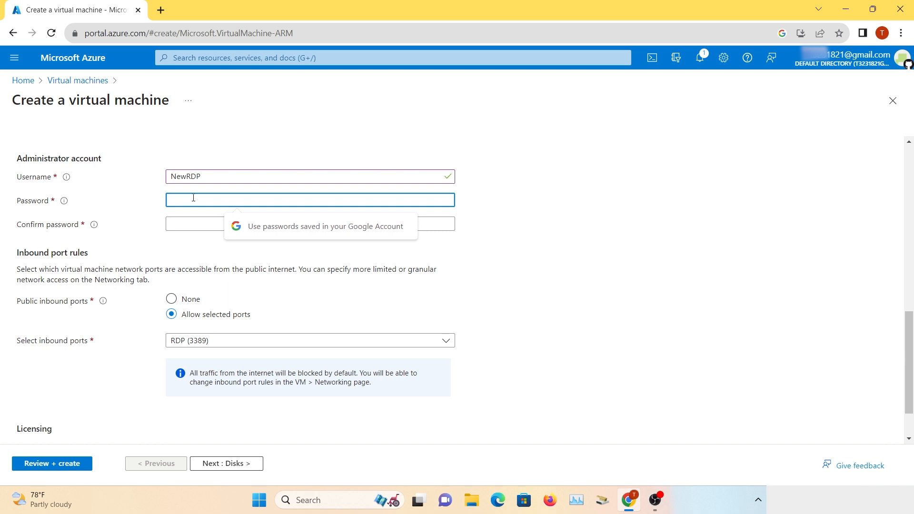
text(•••••••)
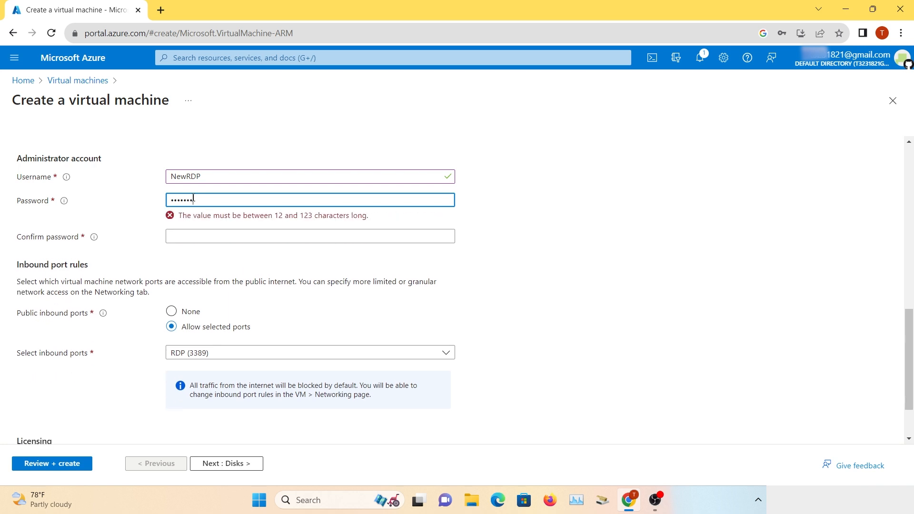
text(•)
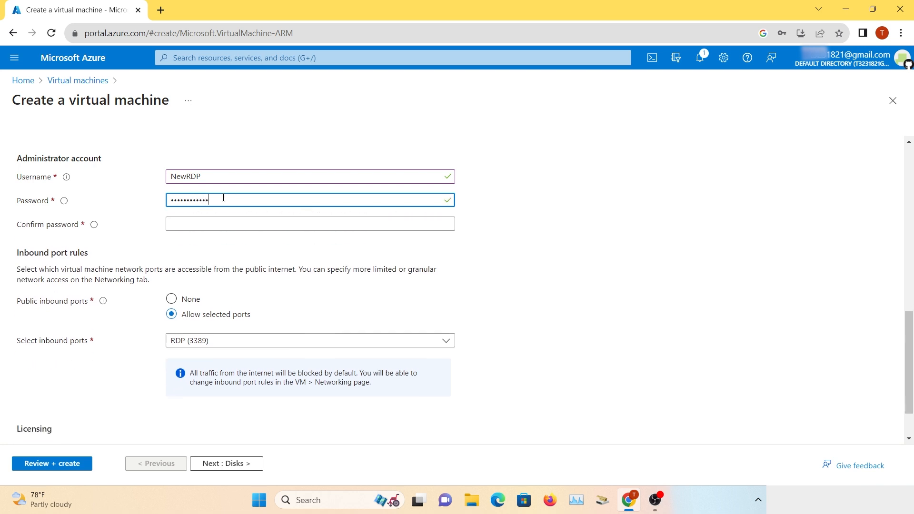
click(186, 227)
key(ctrl+v)
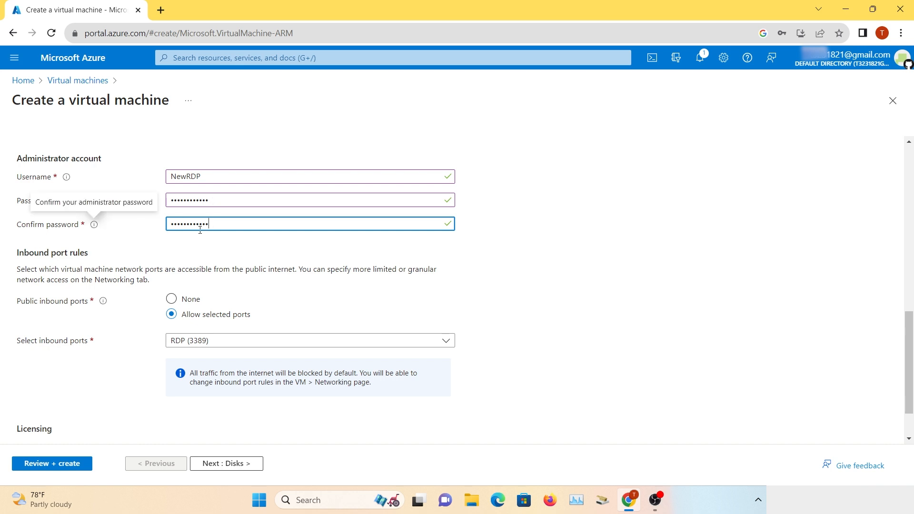
- Keep RDP (3389) as the allowed inbound port, confirm the eligible Windows 10/11 license, and continue to the disk settings
scroll(293, 264, down, 1)
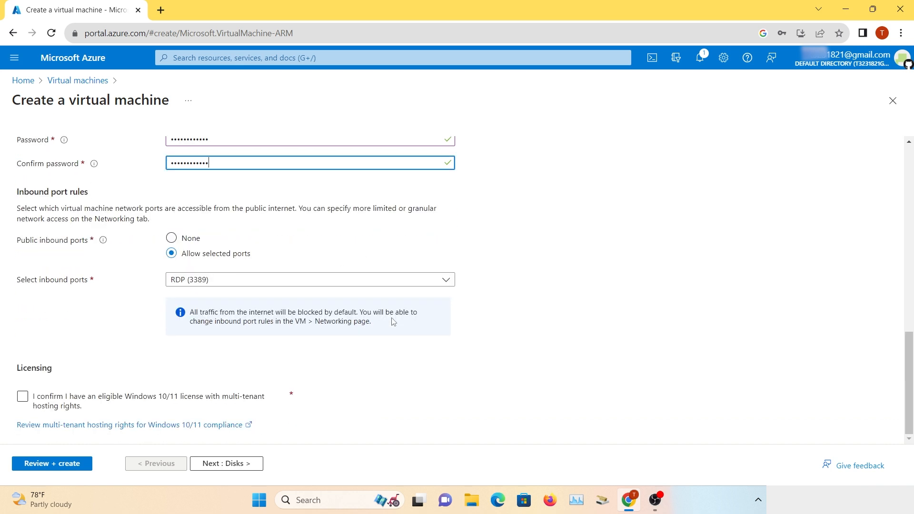
click(258, 281)
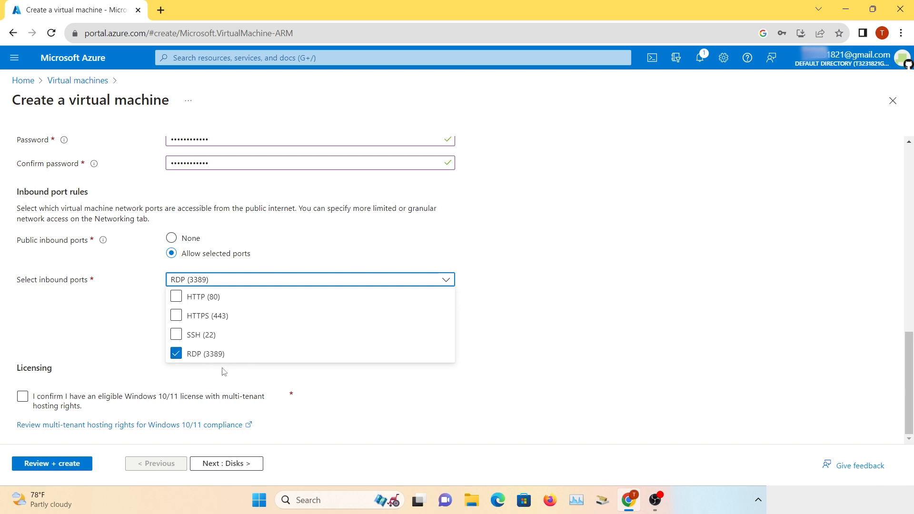
click(22, 398)
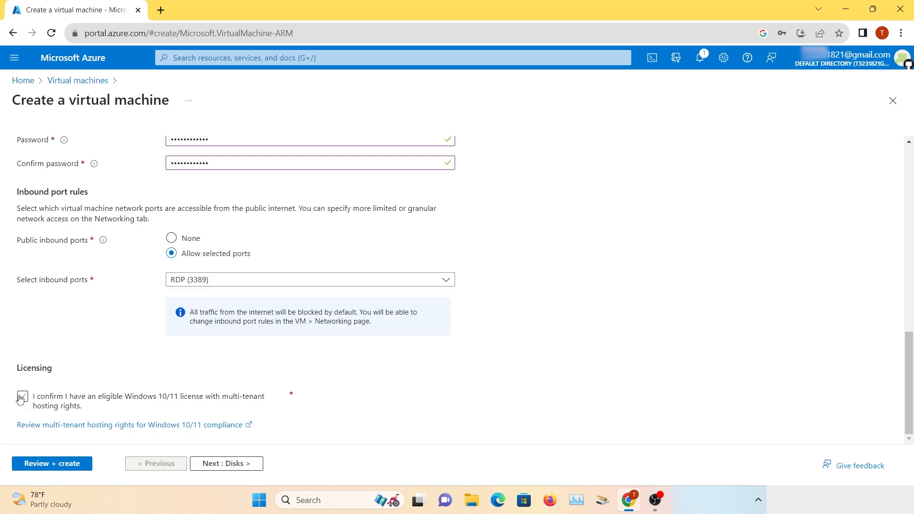
click(210, 465)
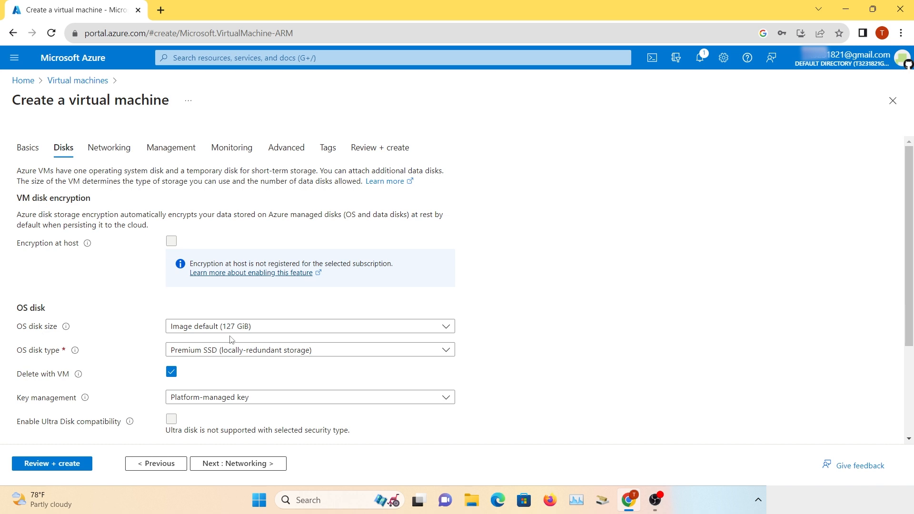
- Keep the Premium SSD (locally-redundant storage) OS disk and the default remaining settings, and create the virtual machine
click(235, 355)
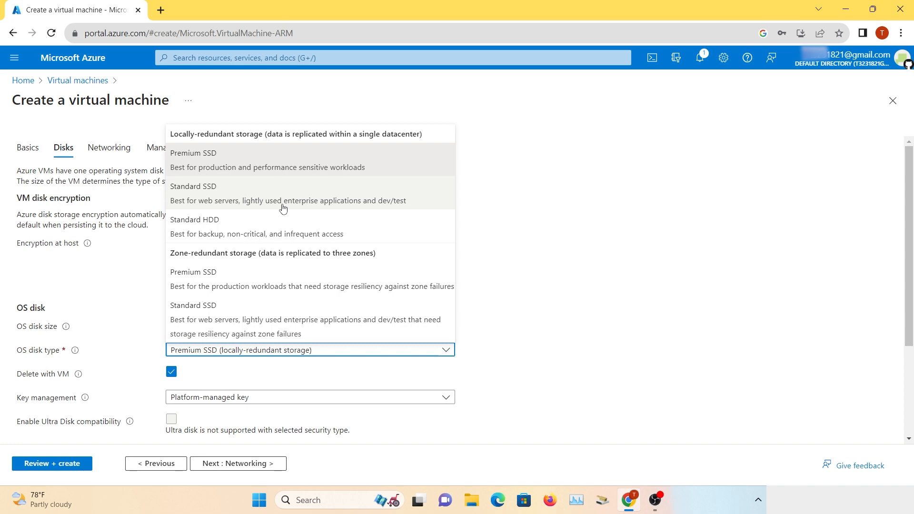
click(132, 326)
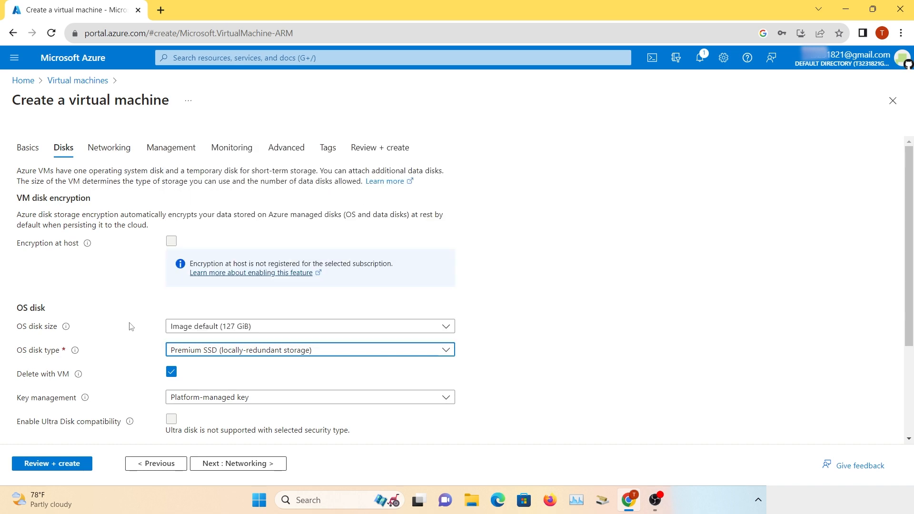
click(225, 464)
click(225, 467)
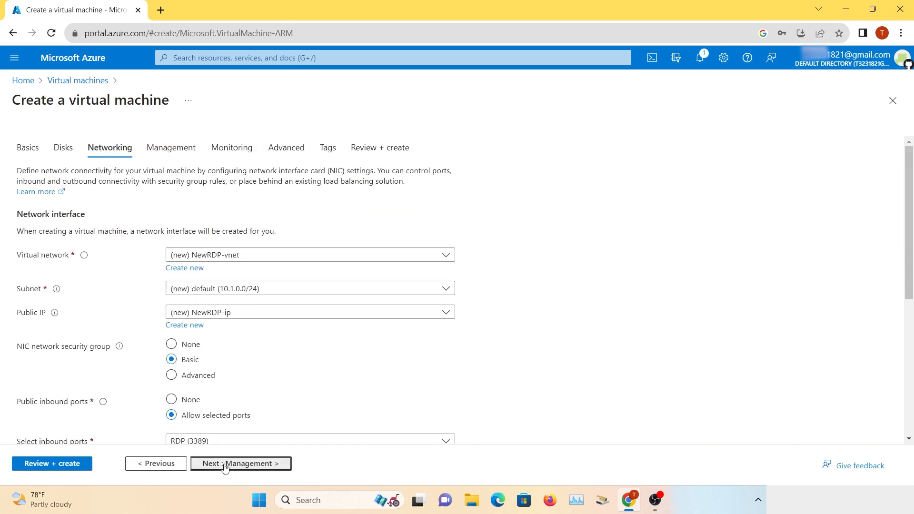
click(225, 465)
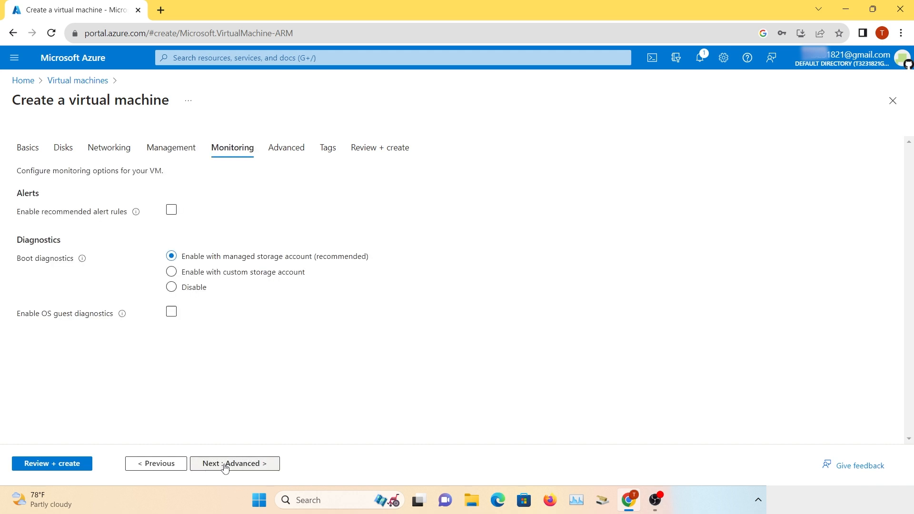
click(225, 465)
click(225, 464)
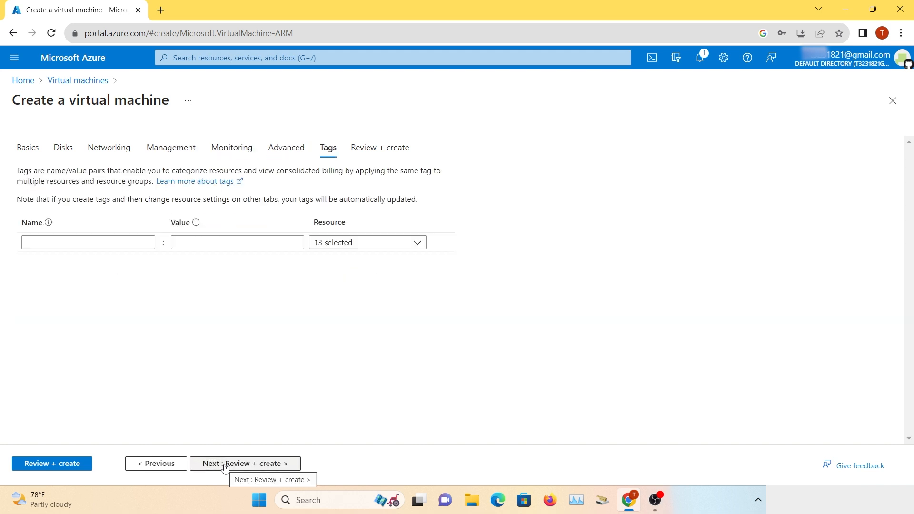
click(225, 464)
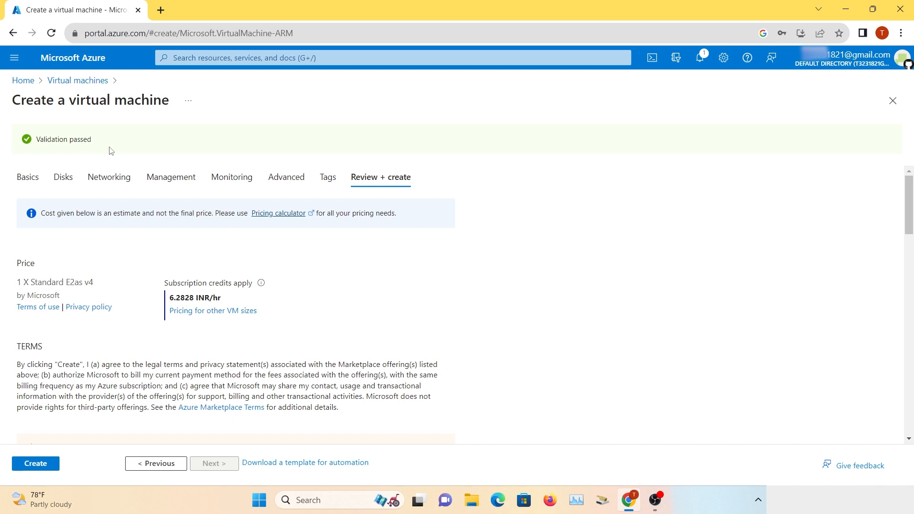
click(37, 465)
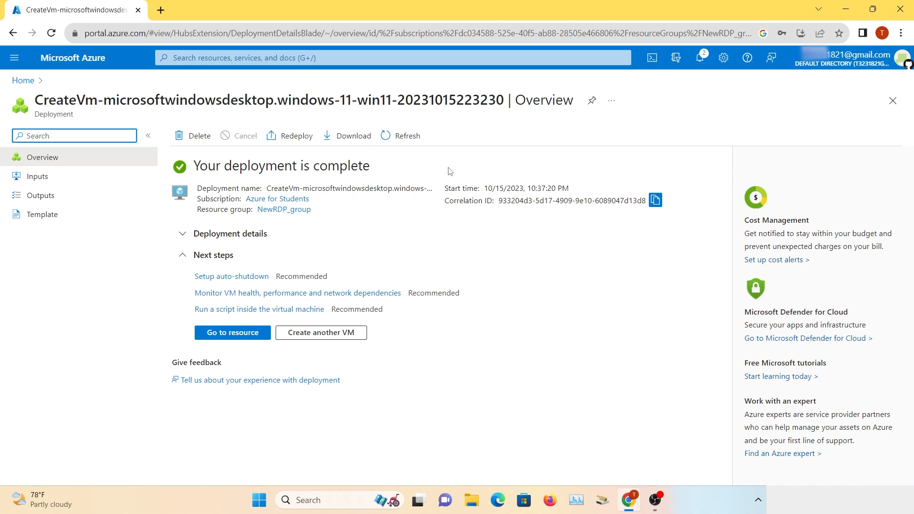
- Open the deployed NewRDP virtual machine's resource page and copy its public IP address
click(217, 337)
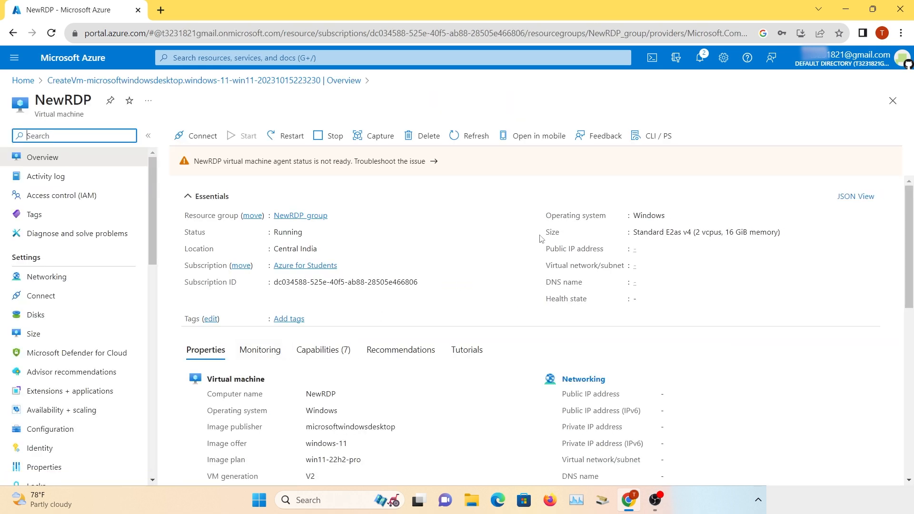
click(688, 248)
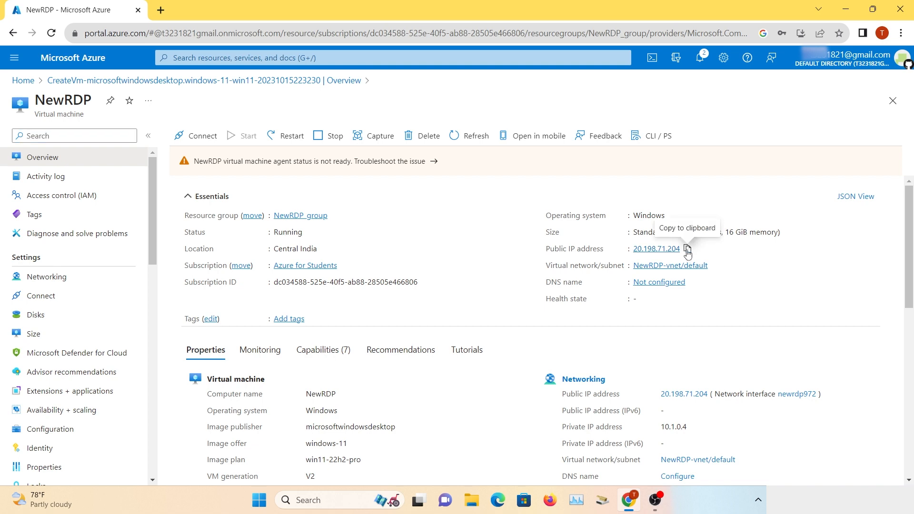
- Switch to Remote Desktop Connection and set the computer to the copied public IP address, 20.198.71.204
click(301, 502)
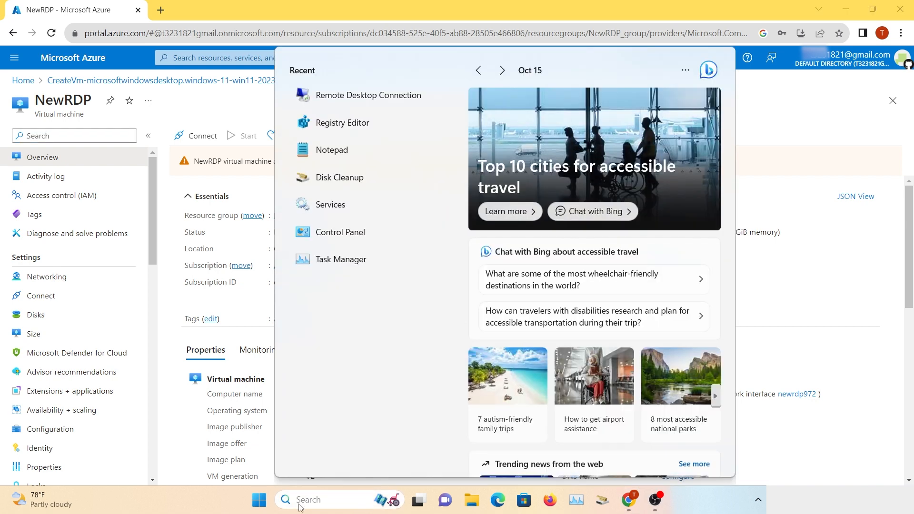
click(321, 99)
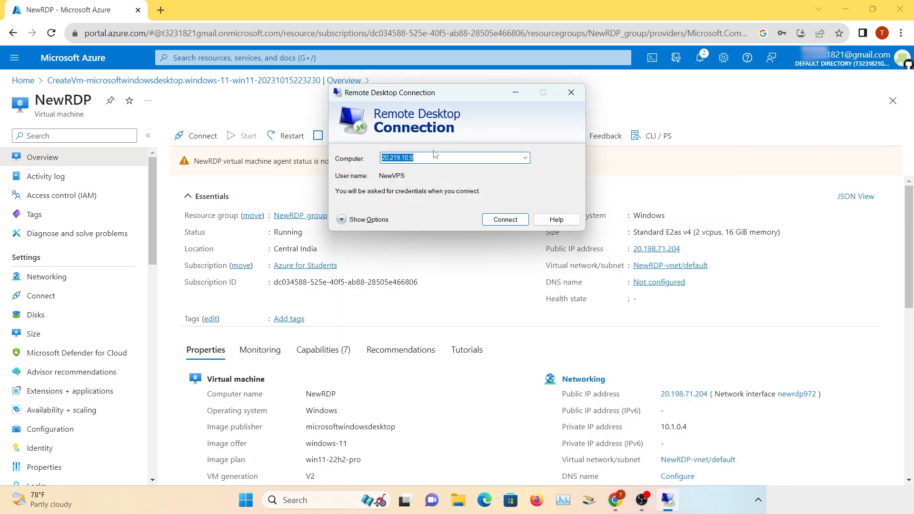
key(BackSpace)
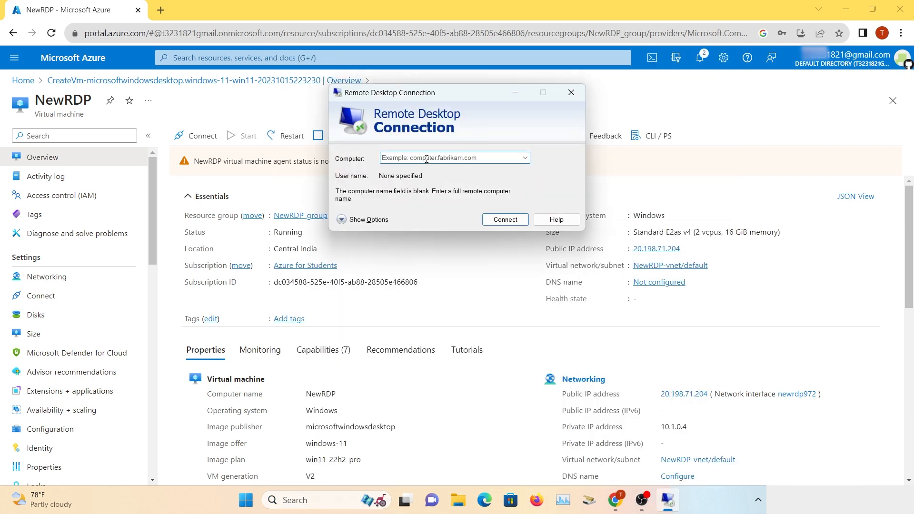
key(ctrl+v)
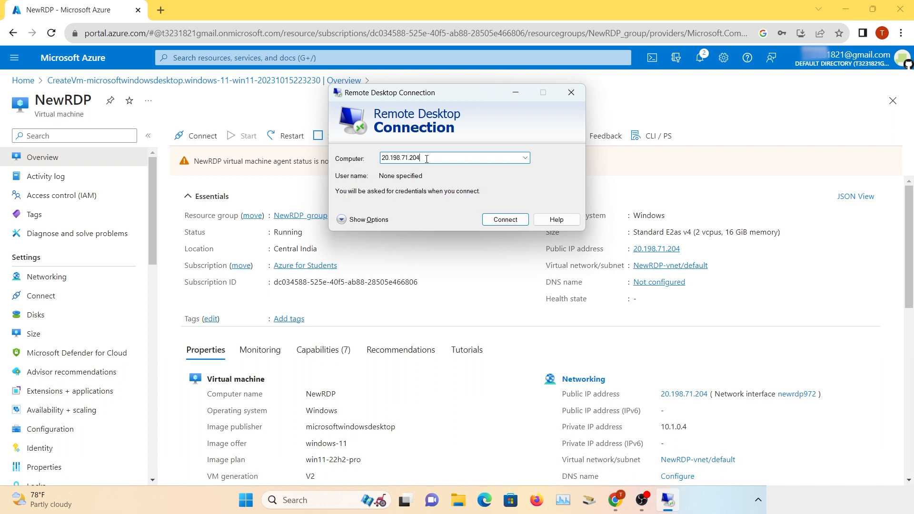
- Show the additional logon settings, set the user name to NewRDP, and start the remote connection
click(367, 222)
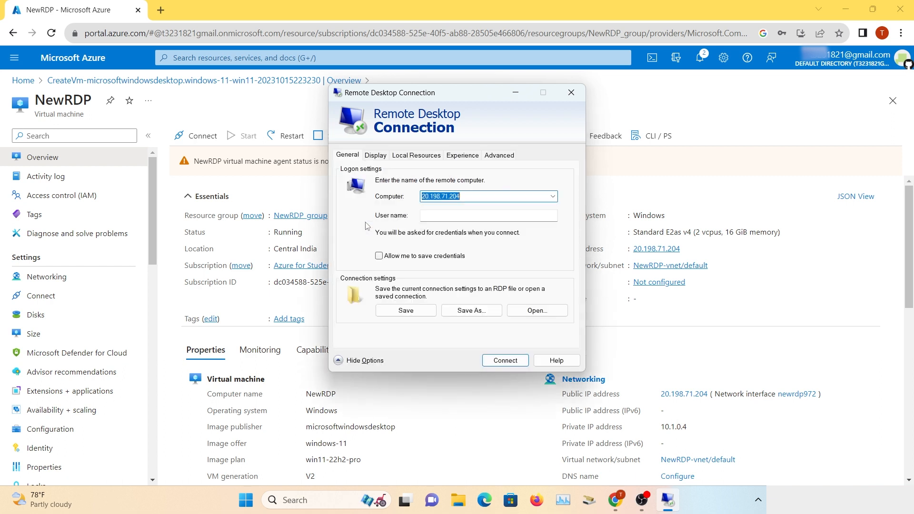
click(433, 216)
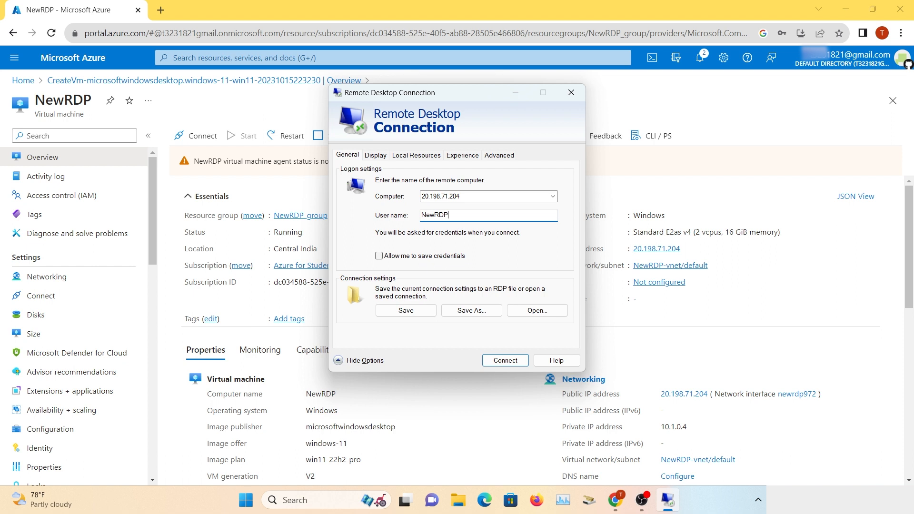
click(501, 362)
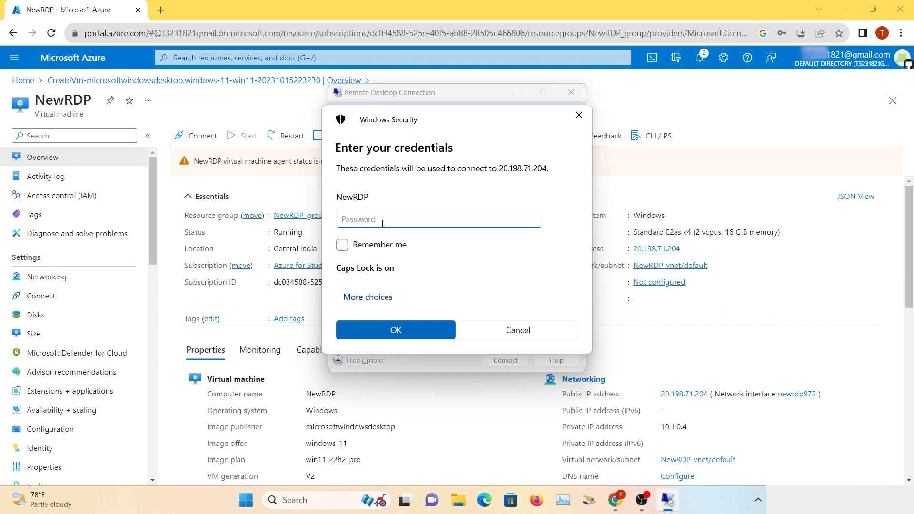
- Enter the account password for the remote computer and connect despite the certificate errors
text(●)
key(Caps_Lock)
text(●)
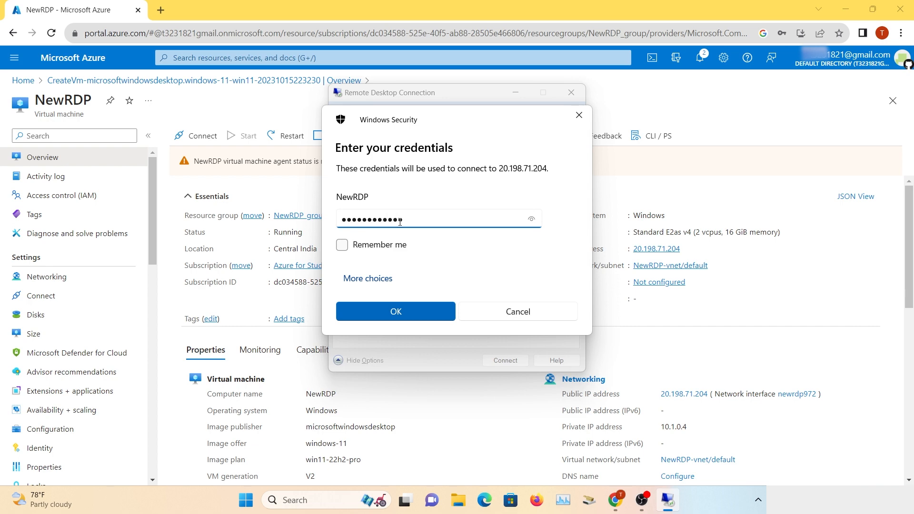
click(388, 312)
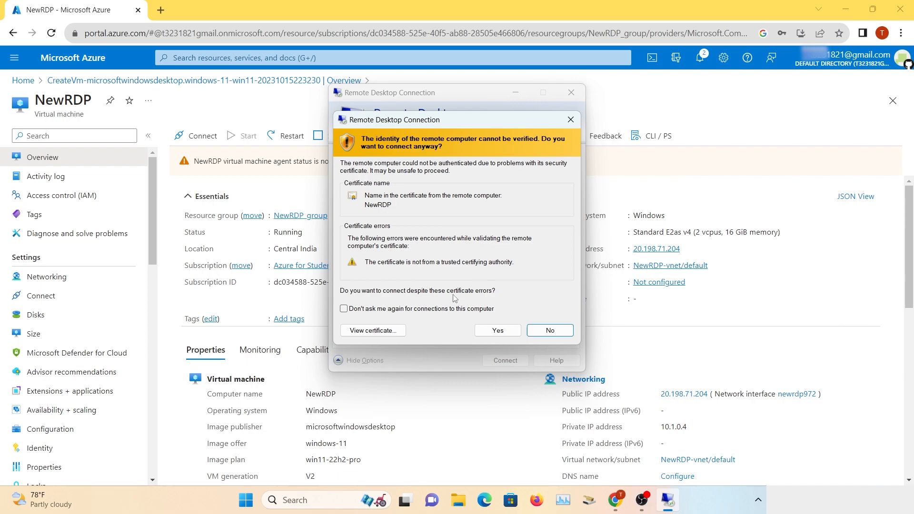
click(496, 331)
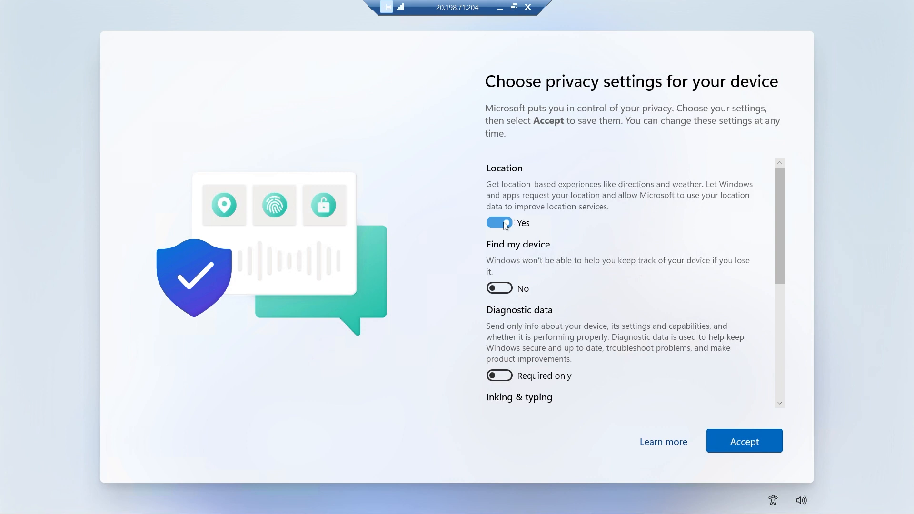
- Turn off location, inking and typing, tailored experiences and advertising ID in the device privacy settings, and accept them
click(505, 222)
scroll(501, 222, down, 5)
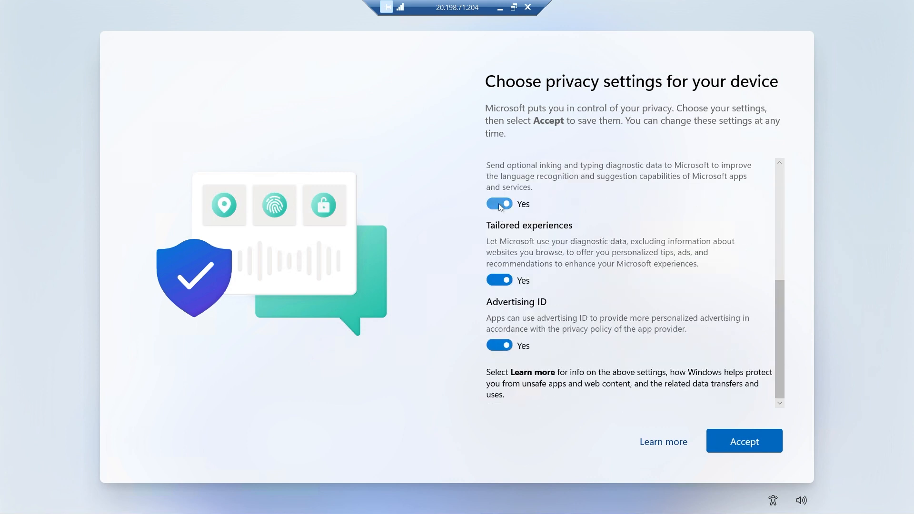
click(499, 203)
click(498, 282)
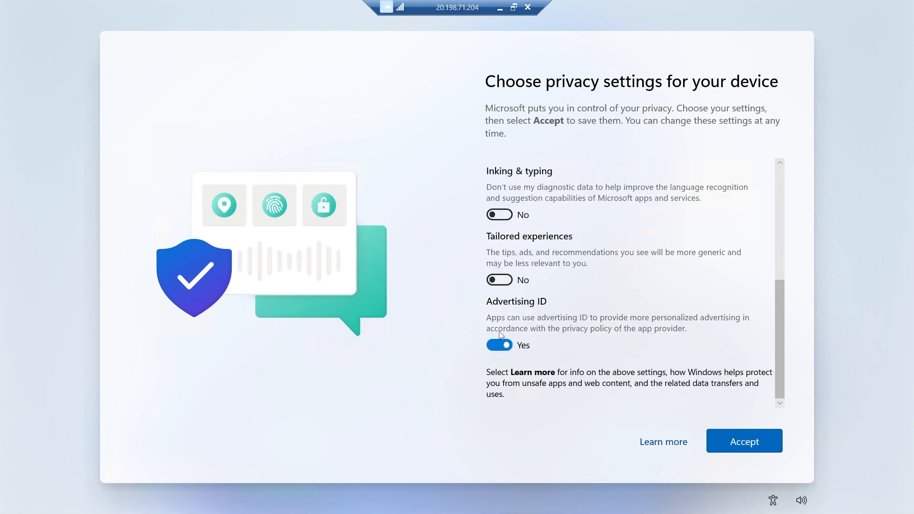
click(502, 344)
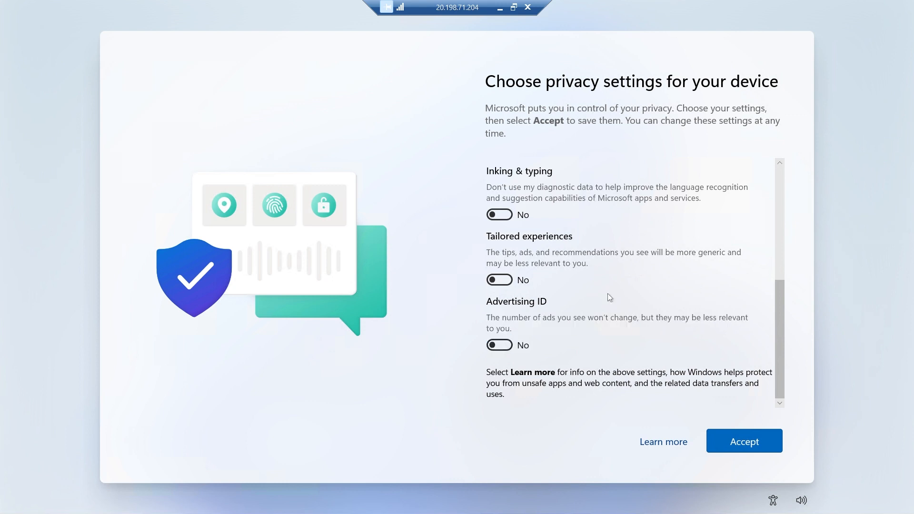
click(733, 442)
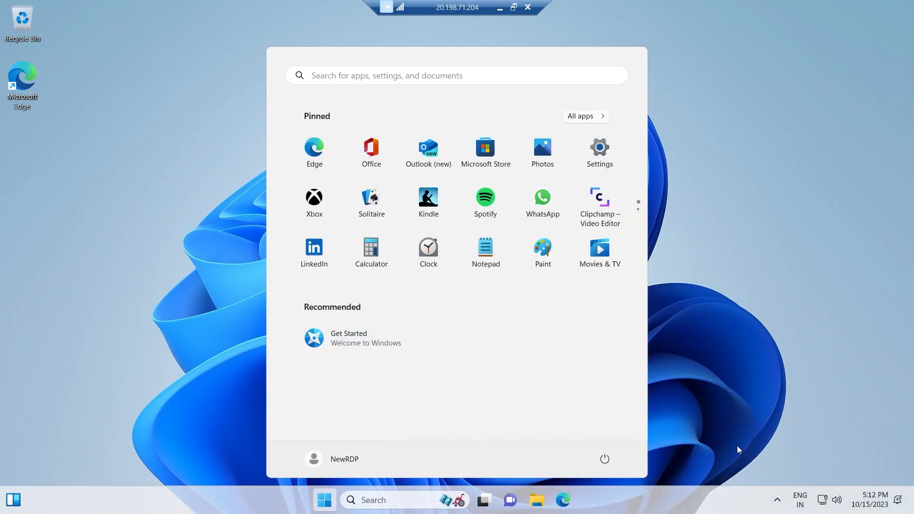
- Open Microsoft Edge in the remote session and finish its first-run setup without signing in, keeping the preselected data options
click(737, 446)
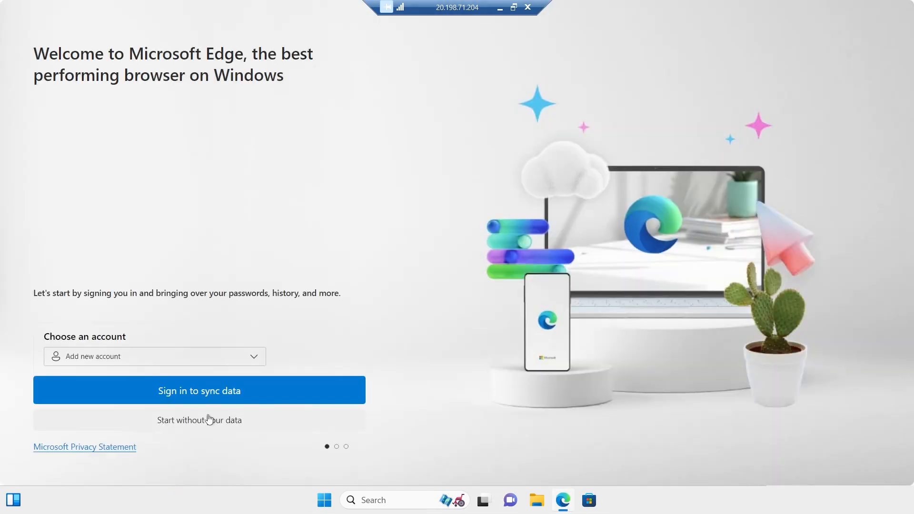
click(226, 424)
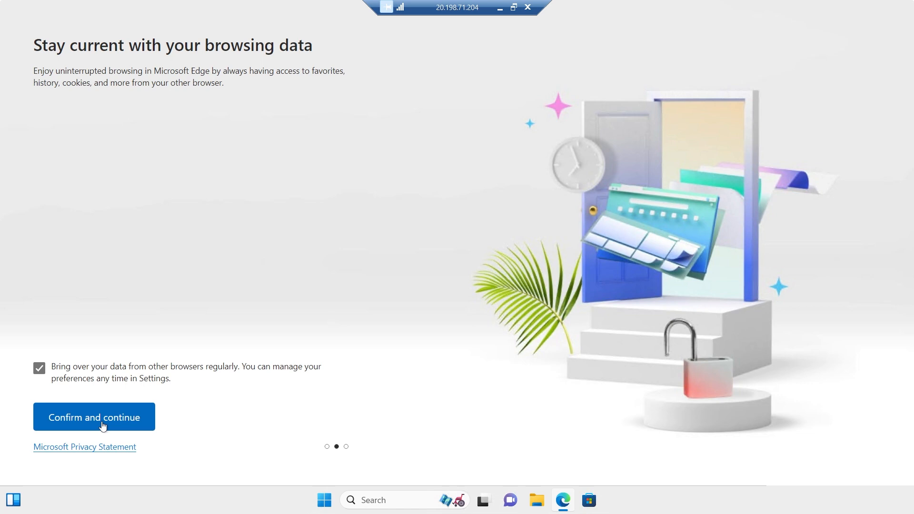
click(103, 425)
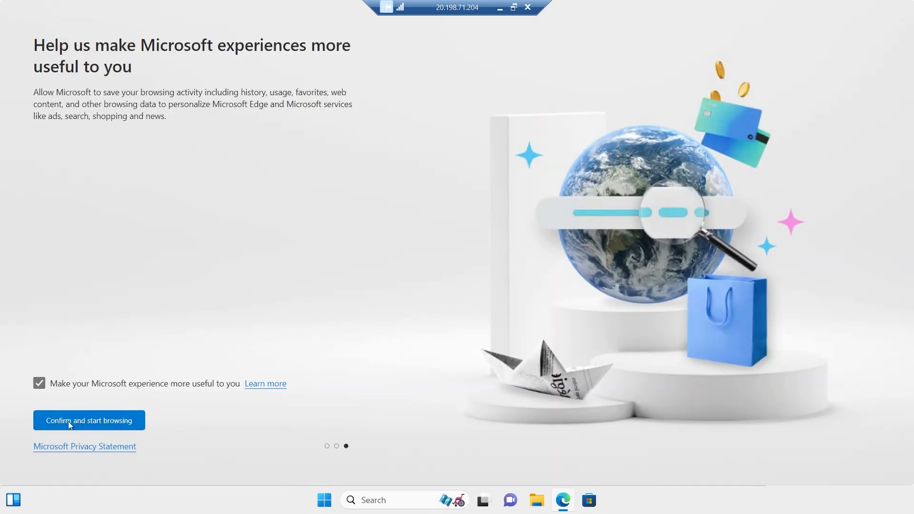
click(99, 423)
- Search for "chrome download" in a new browser tab, open the Google Chrome page, and download Chrome
click(161, 10)
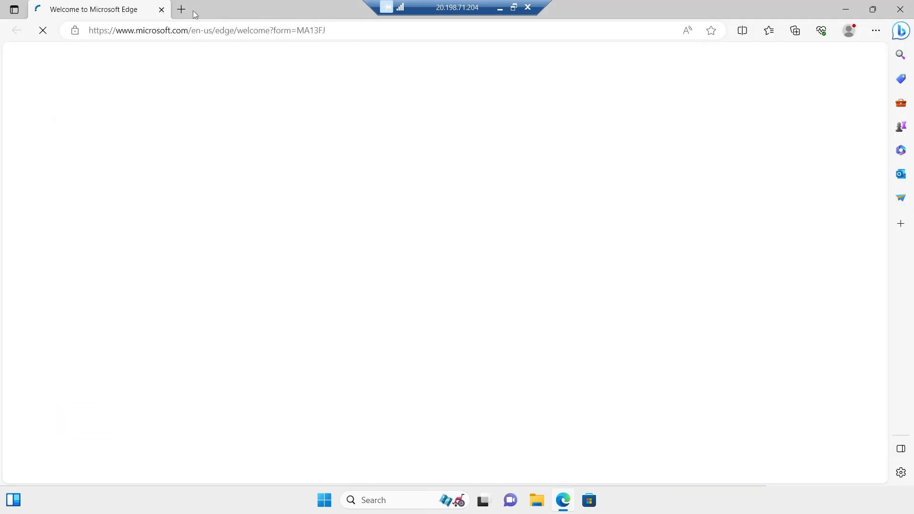
click(185, 11)
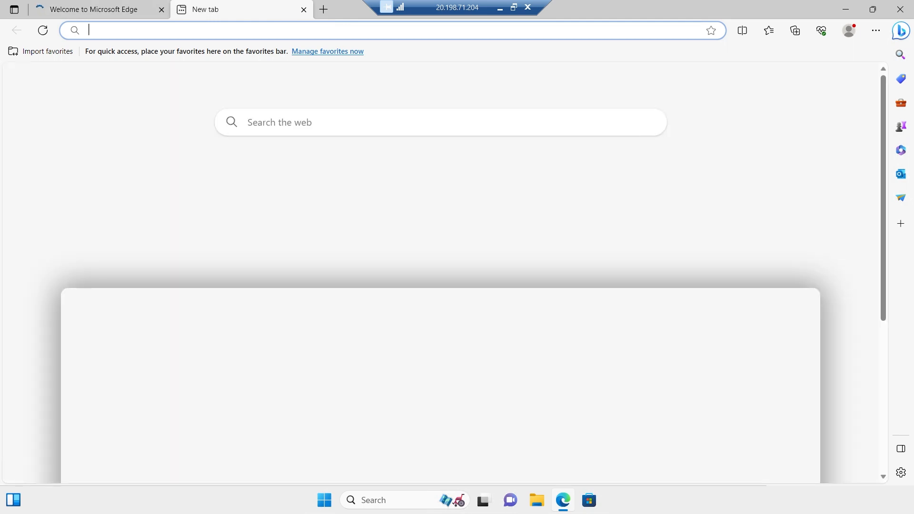
text(chrome download)
key(Return)
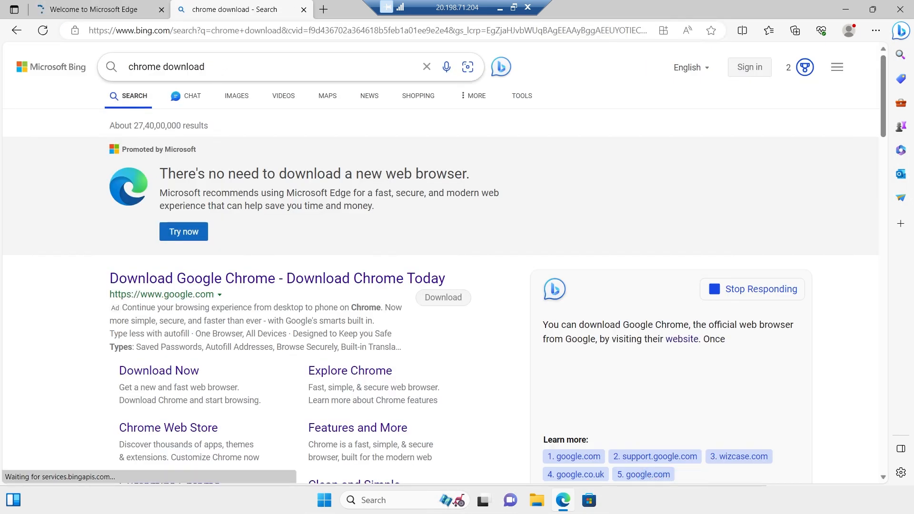
click(157, 283)
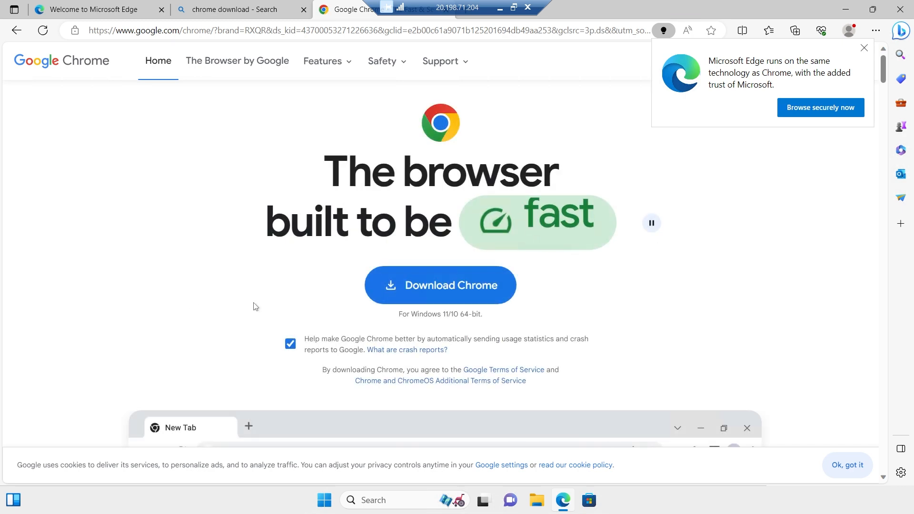
click(446, 296)
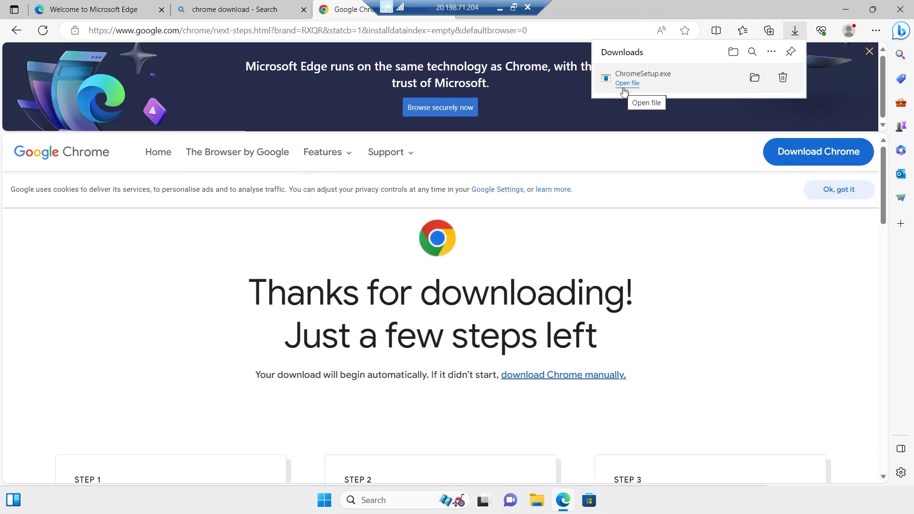
- Close the browser and run the ChromeSetup installer from the Downloads folder
click(624, 89)
click(902, 8)
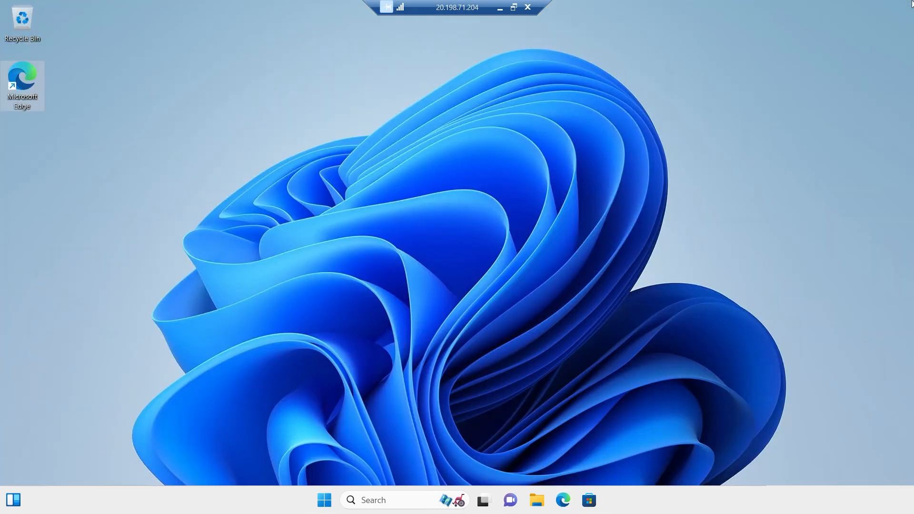
click(535, 501)
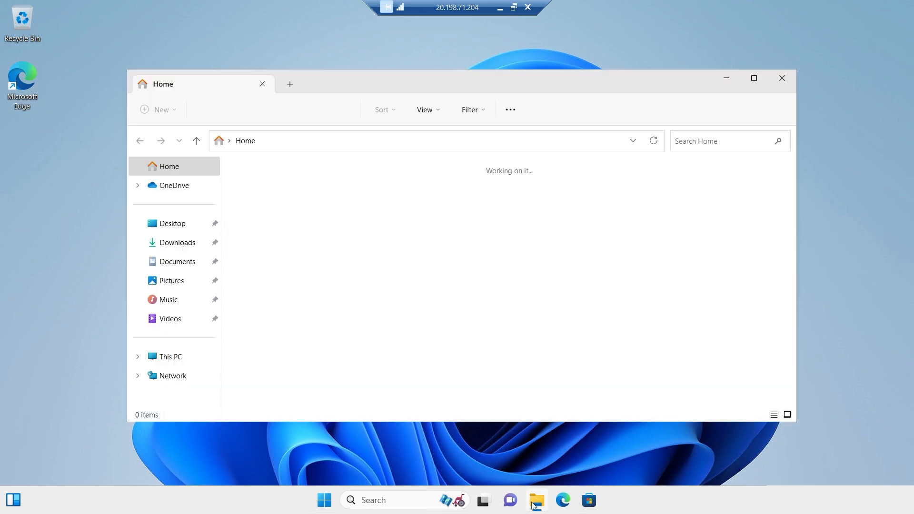
click(176, 248)
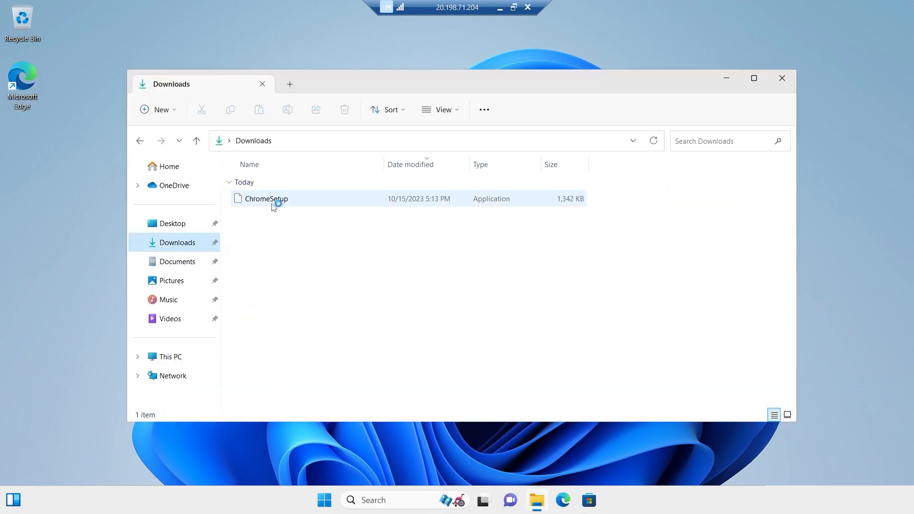
double_click(285, 203)
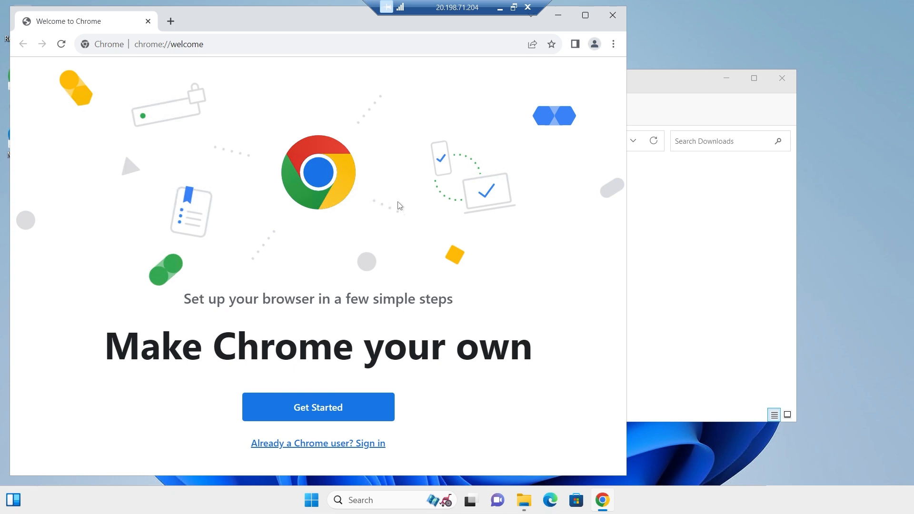
- Complete Chrome's welcome setup with the Default background, acknowledge the enhanced ad privacy notice, and maximize the browser window
click(326, 408)
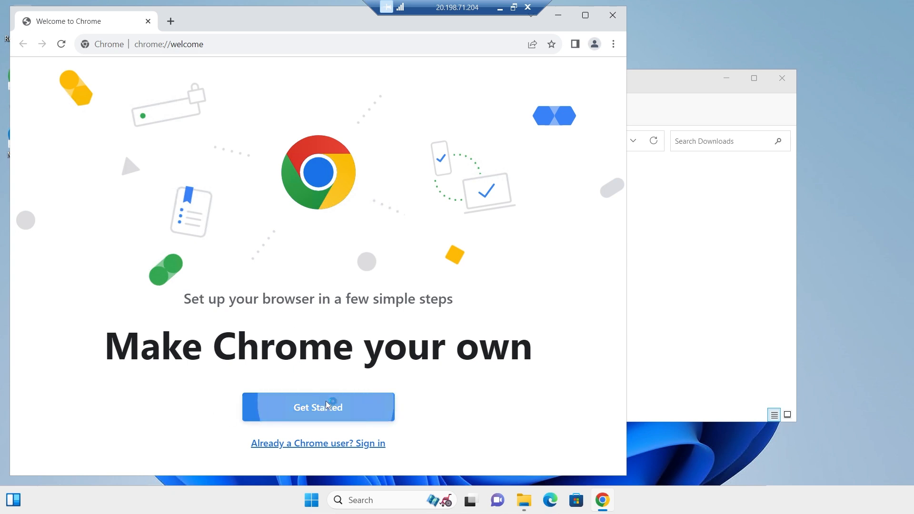
click(459, 415)
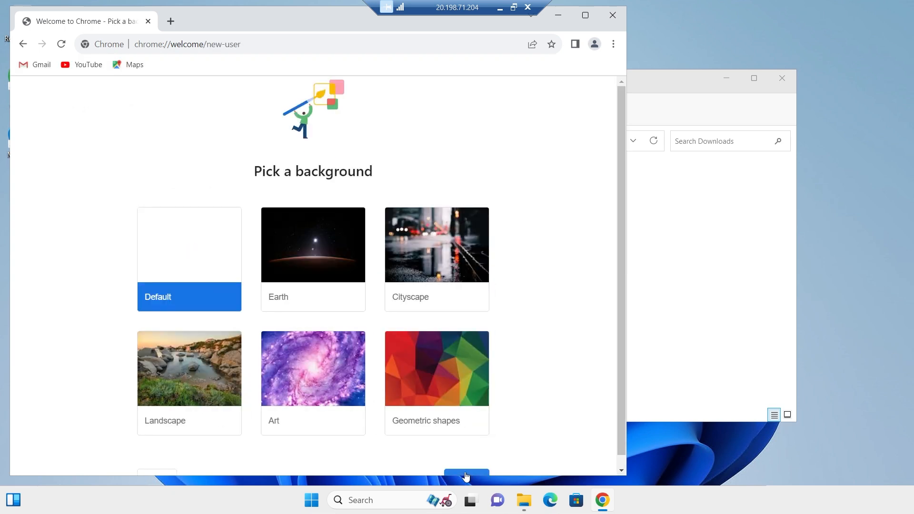
click(467, 473)
click(220, 407)
click(298, 455)
click(417, 427)
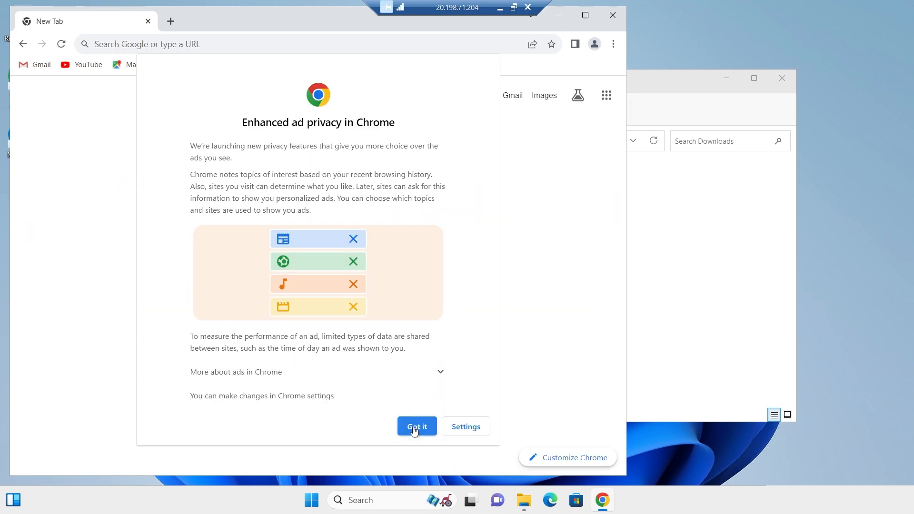
click(586, 15)
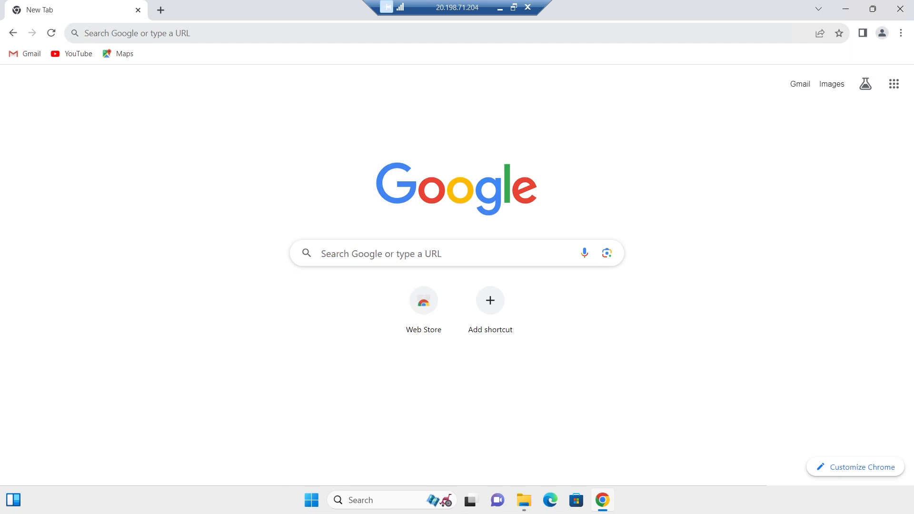
- Search for "net speed" in Chrome, run Google's internet speed test, and close the test window
click(138, 33)
text(net)
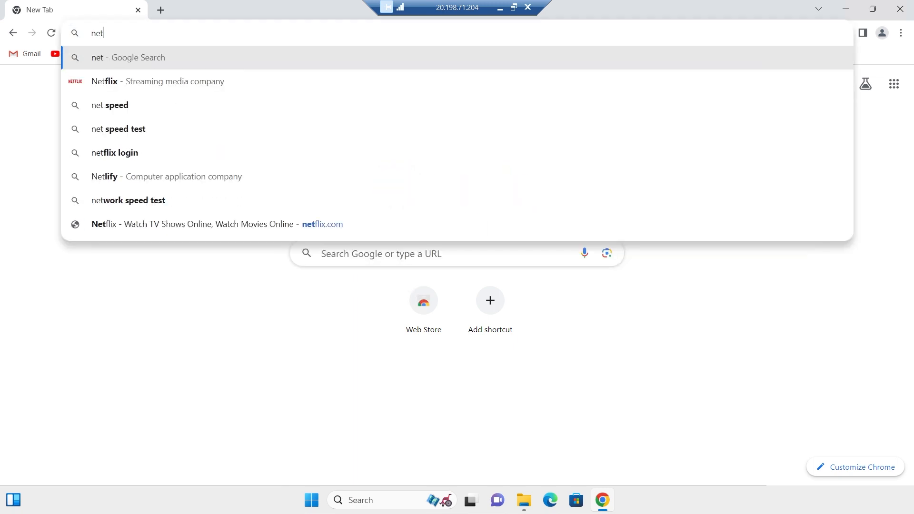
click(118, 104)
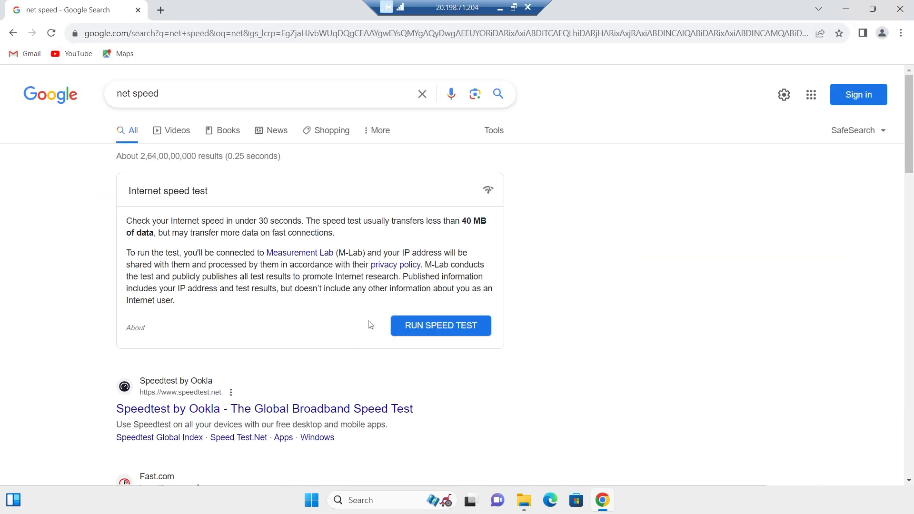
click(448, 332)
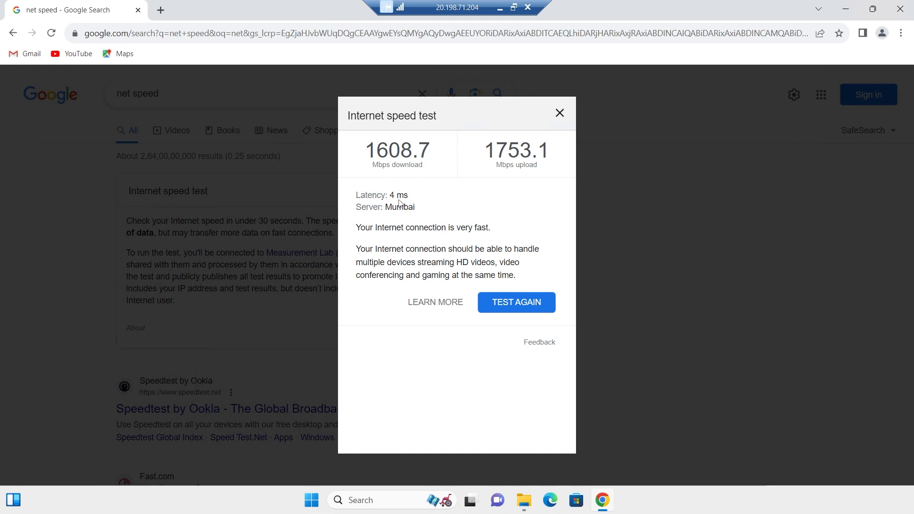
click(560, 114)
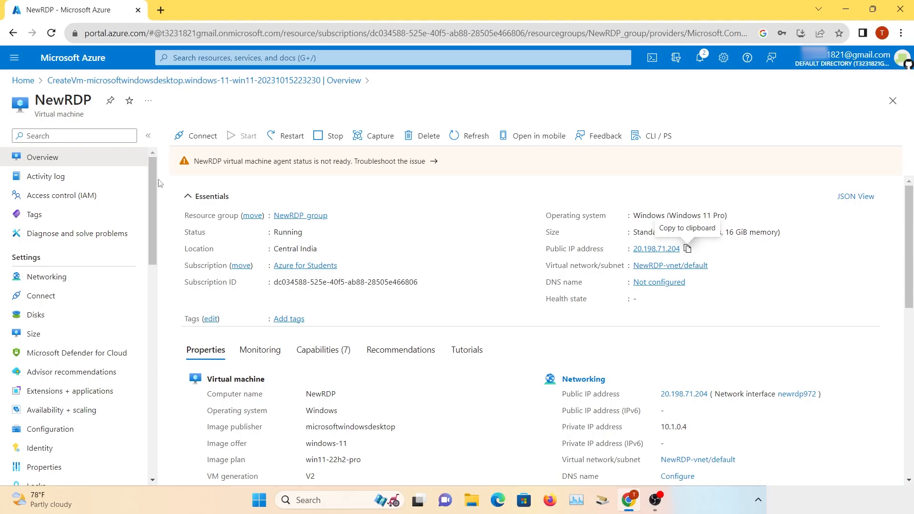
- Return to the Azure portal and check the remaining student credits in the Education overview and the list of virtual machines
click(27, 81)
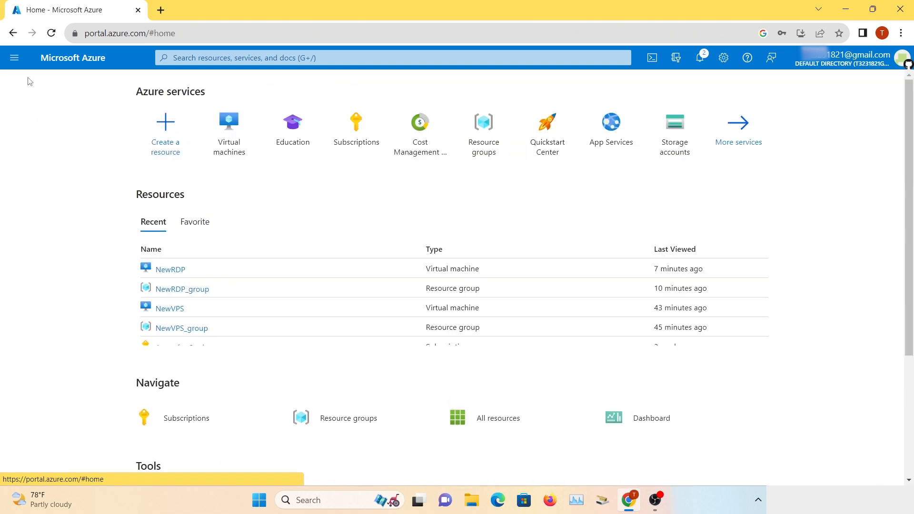
click(299, 137)
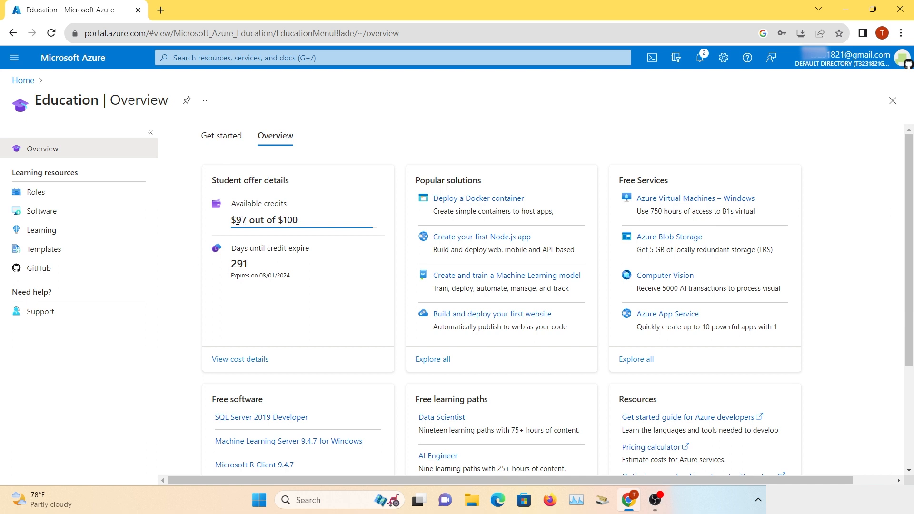
click(24, 81)
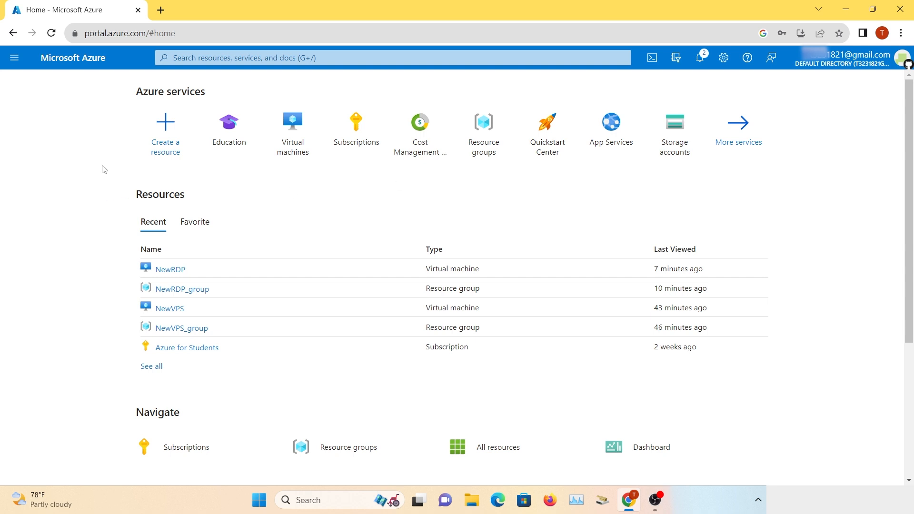
click(286, 145)
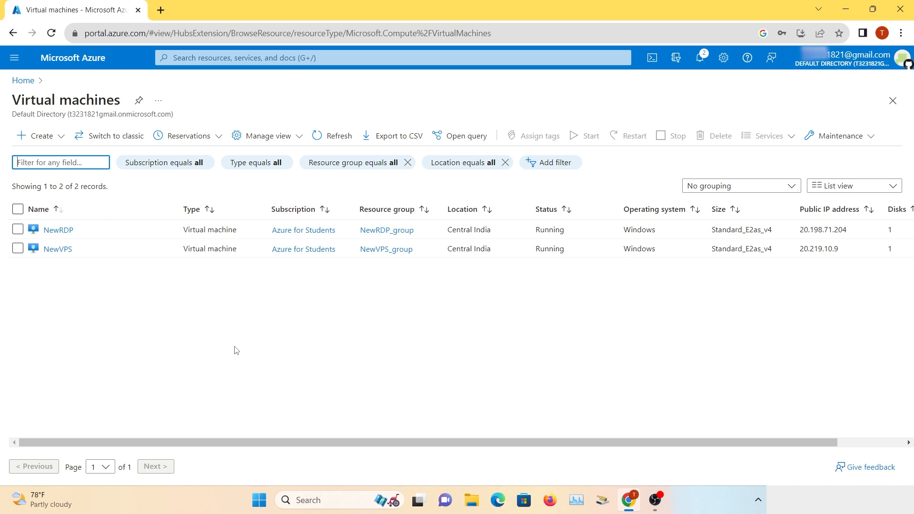
click(30, 85)
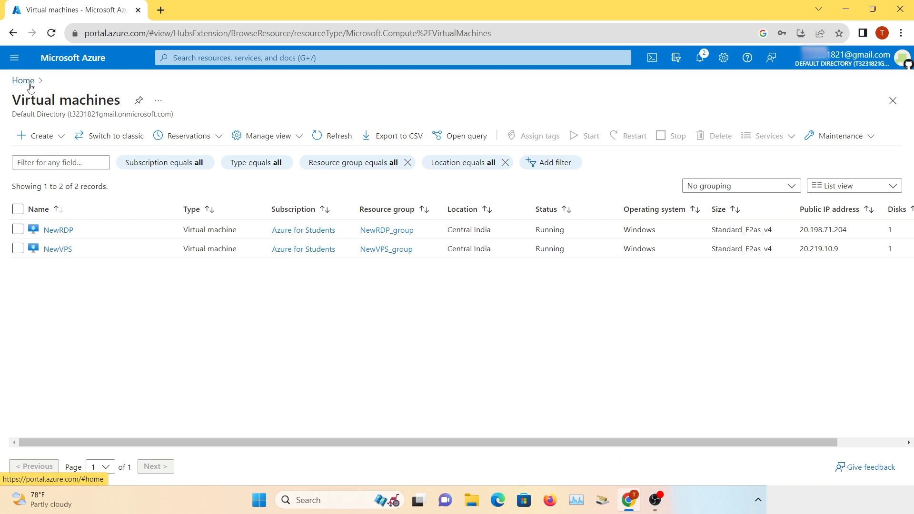